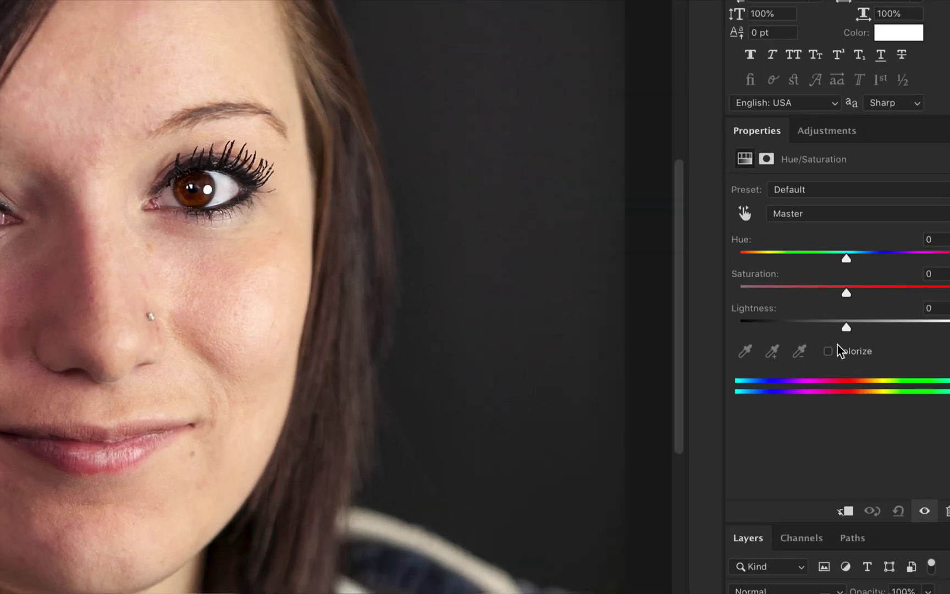
Colorize the portrait with hue 112, saturation 51 and lightness -24, and invert the Hue/Saturation layer mask to black.
left_click(829, 351)
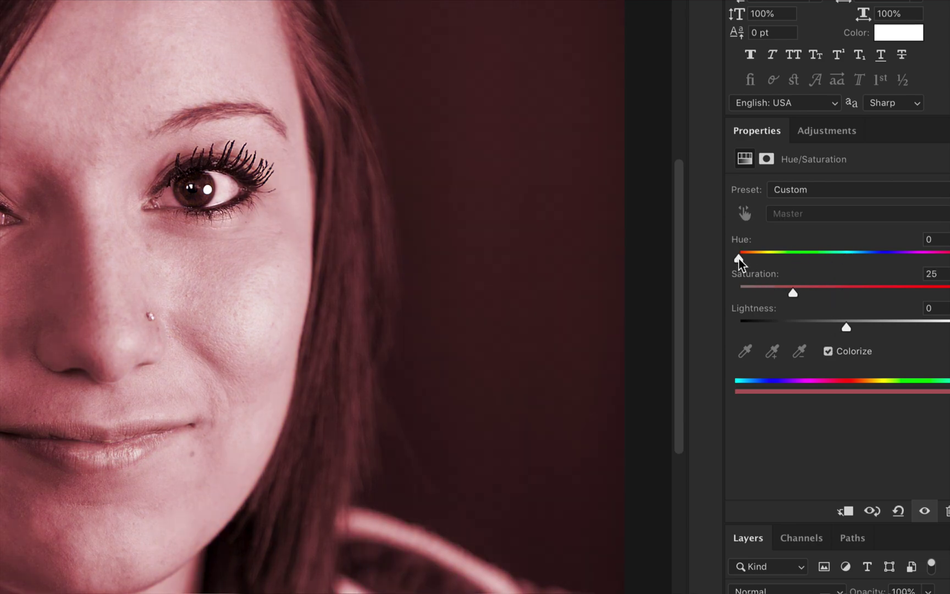
left_click_drag(737, 261, 806, 257)
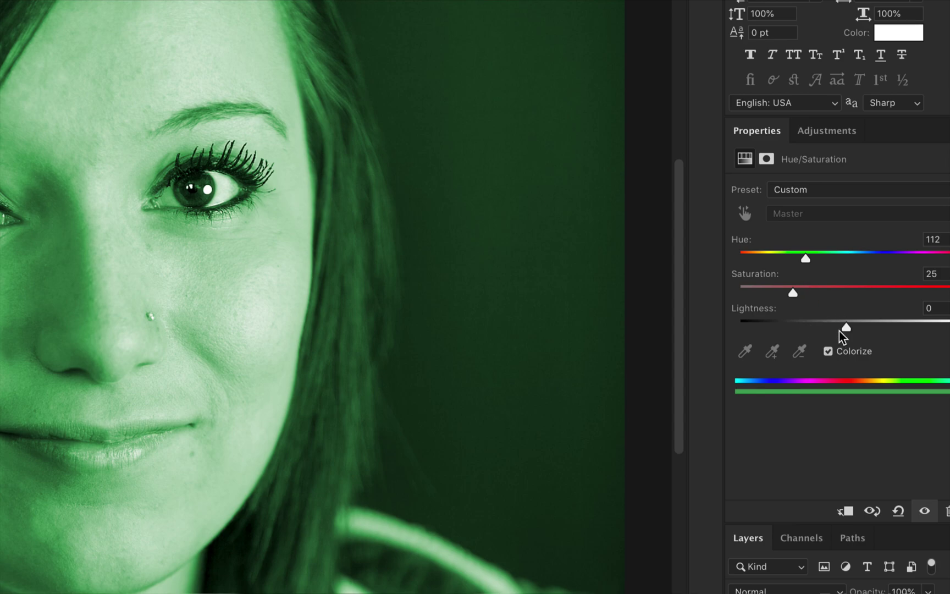
left_click_drag(793, 293, 821, 328)
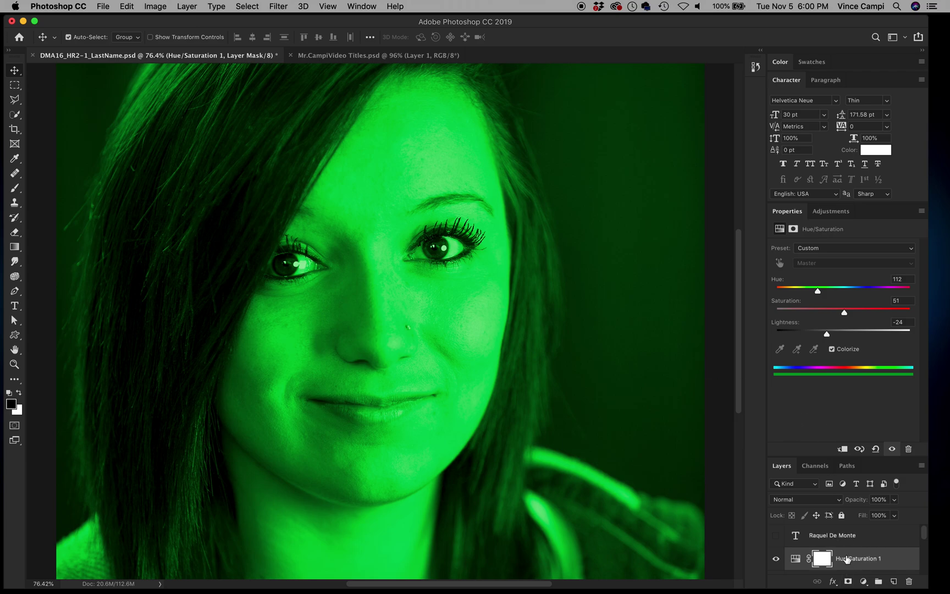
left_click(823, 560)
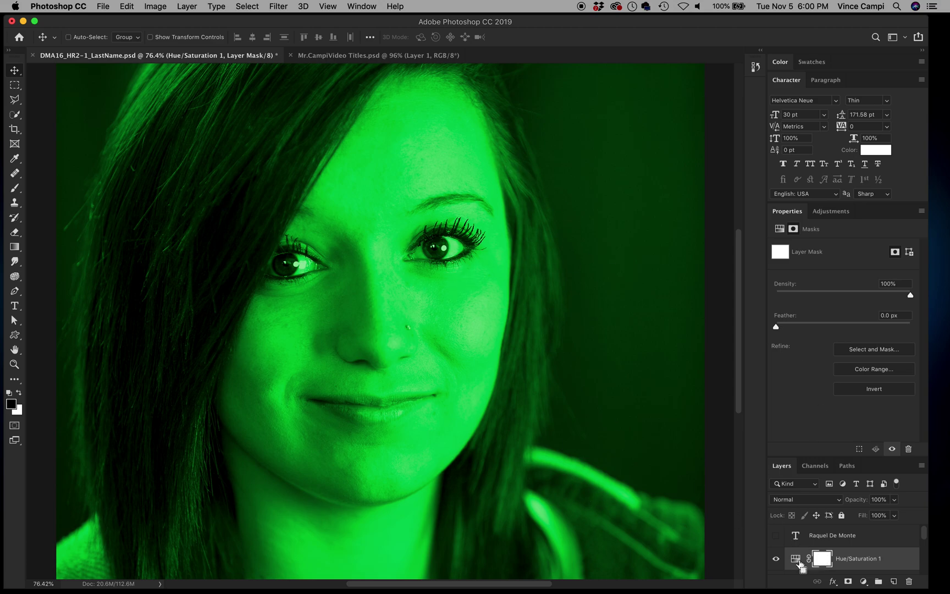
key("super+i")
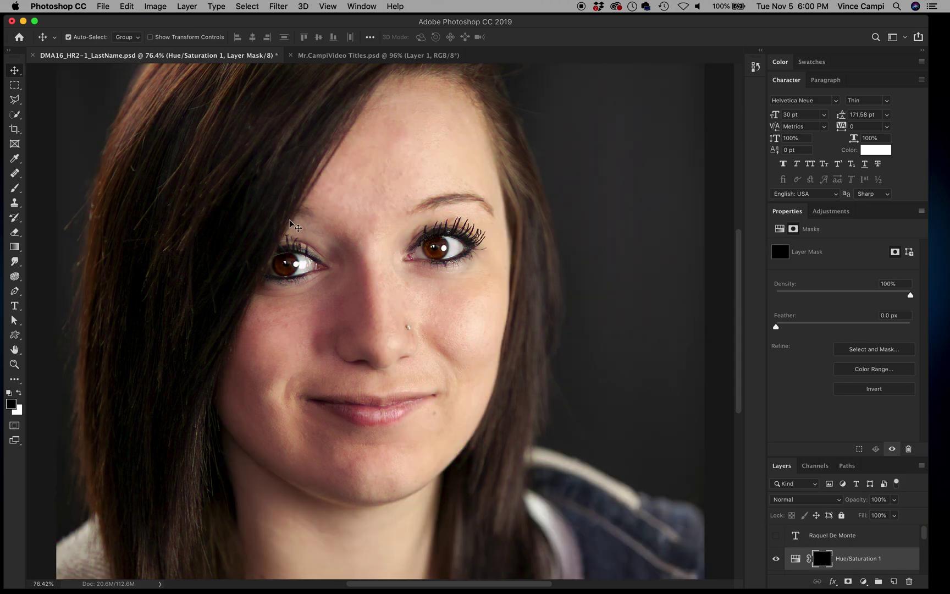
Set up the Brush tool with white as the foreground color and 80% hardness for painting the eyes on the mask.
key("z")
left_click_drag(361, 251, 405, 315)
key("v")
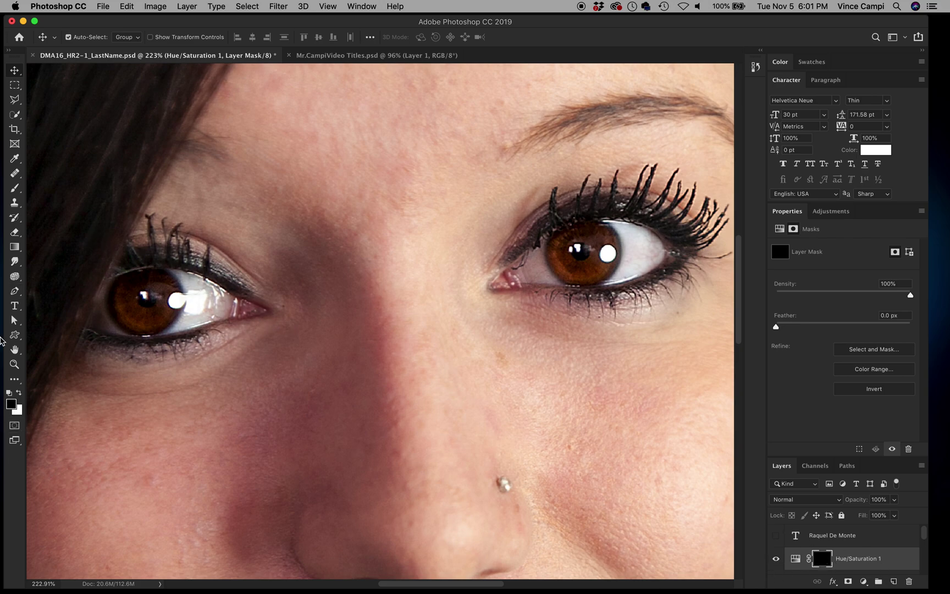
key("x")
key("b")
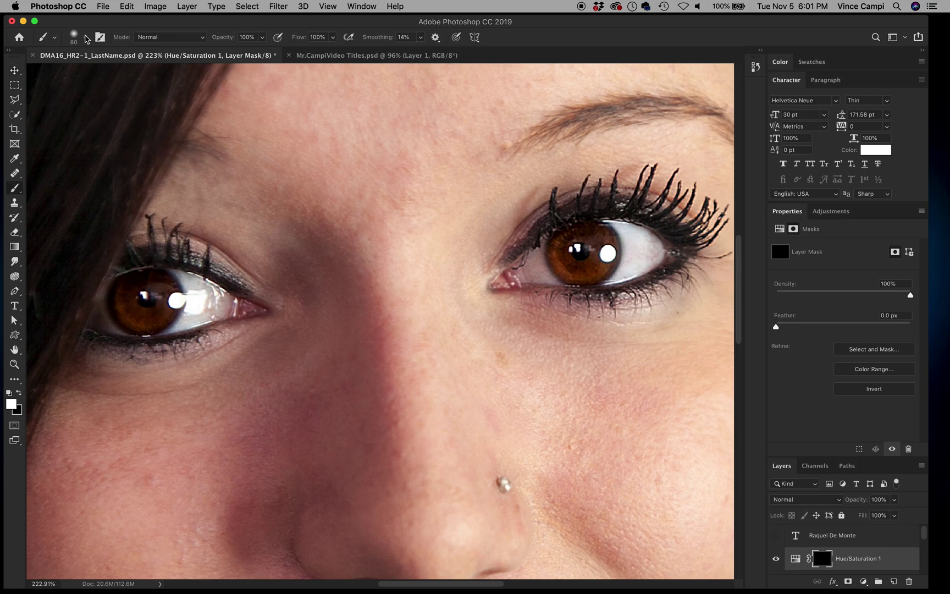
left_click(86, 38)
left_click_drag(67, 99, 125, 104)
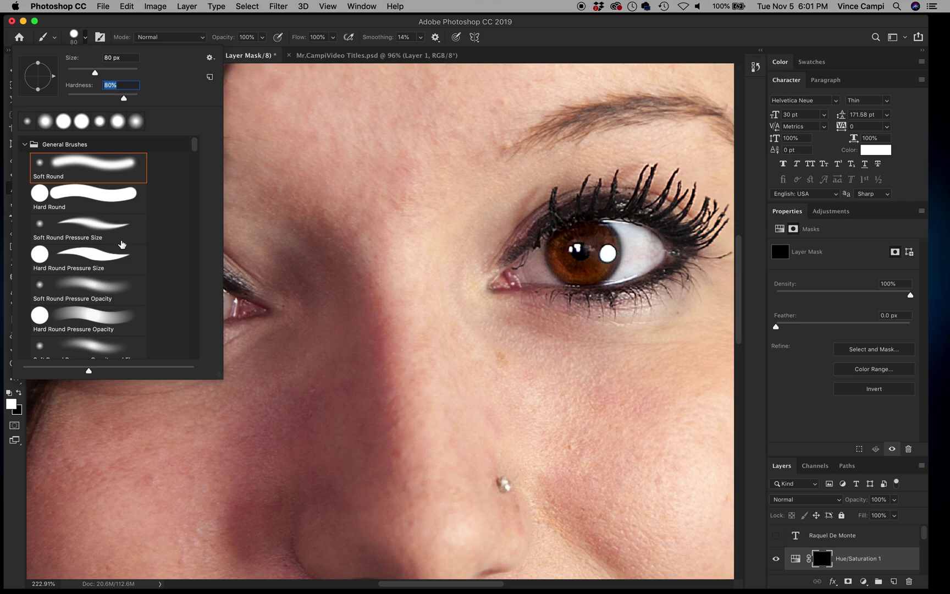
key("Return")
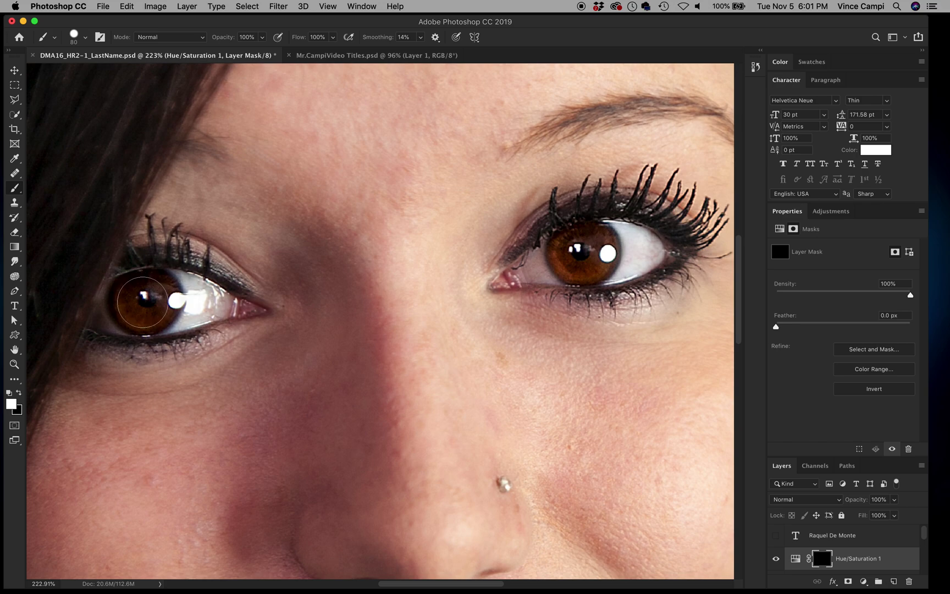
Enlarge the brush to 125 px and compare it with the left-hand iris in the photo.
key("bracketright")
key("bracketright")
key("bracketright")
key("bracketleft")
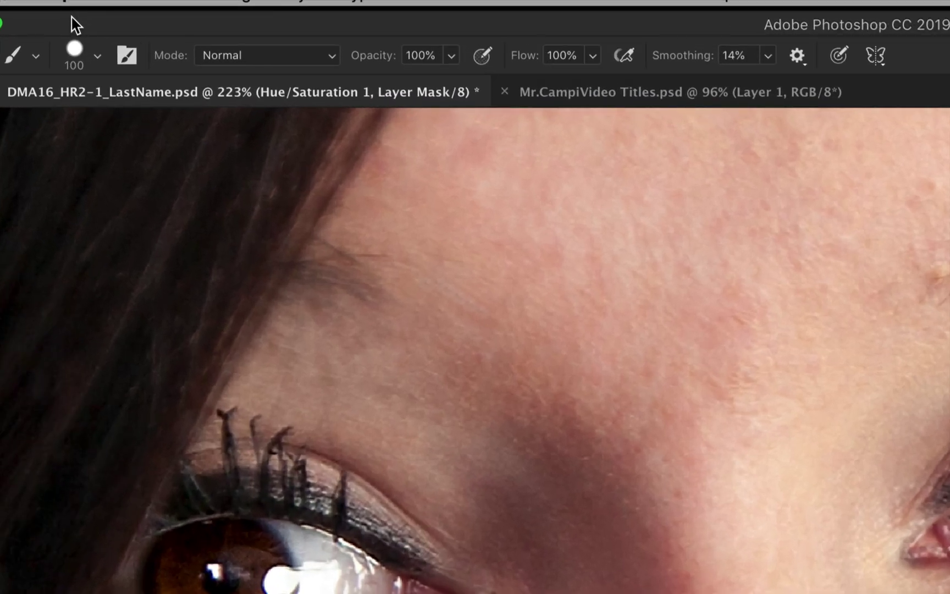
key("bracketright")
key("bracketleft")
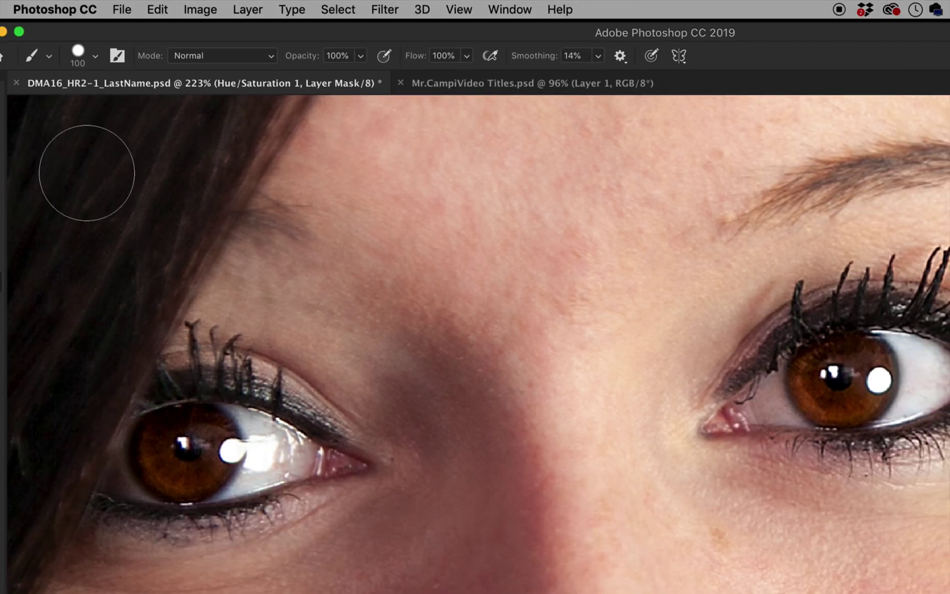
mouse_move(202, 520)
left_mouse_down()
mouse_move(187, 451)
mouse_move(172, 449)
left_mouse_up()
key("bracketright")
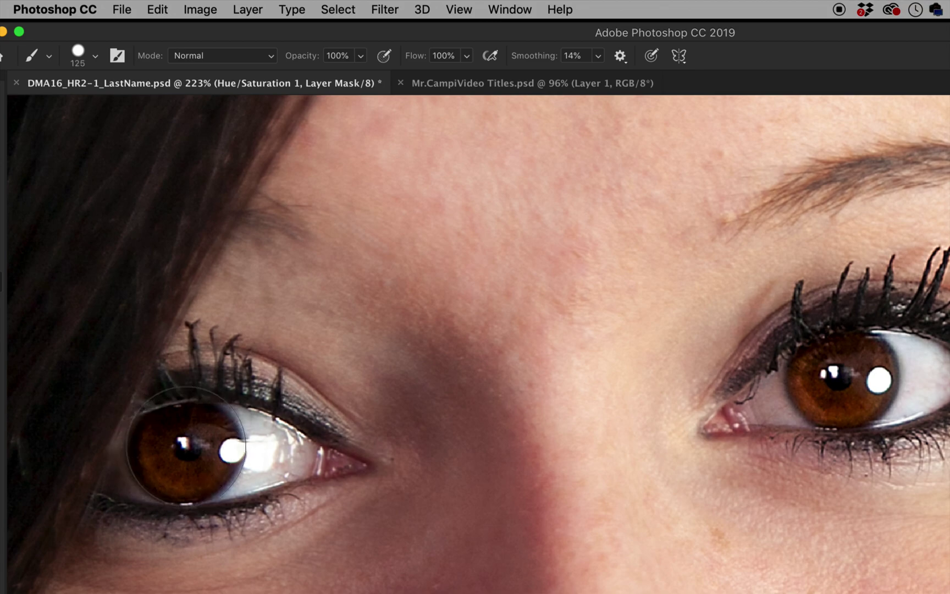
Try brush sizes of 111 px and 118 px against the left-hand iris.
left_click(97, 58)
left_click_drag(127, 116, 124, 112)
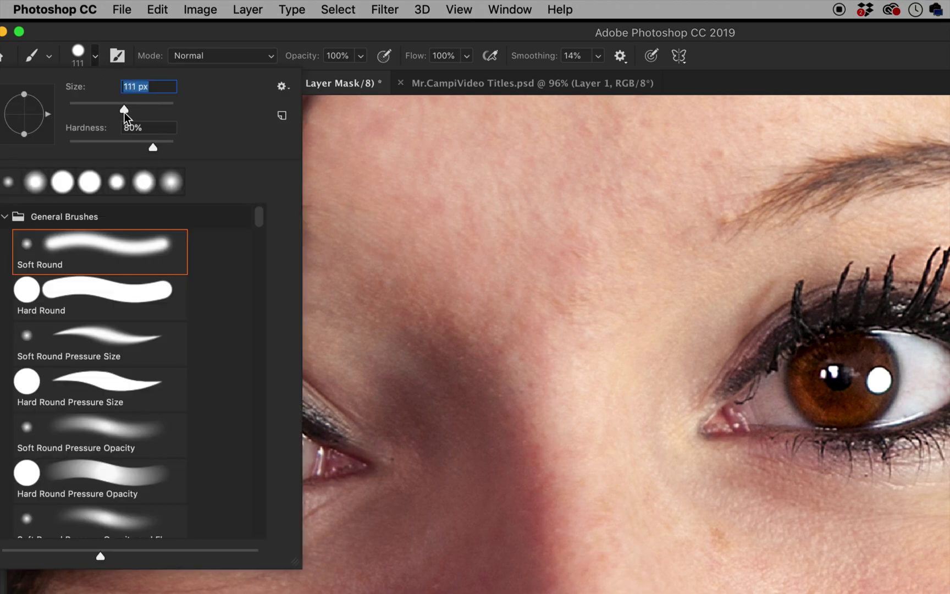
key("Return")
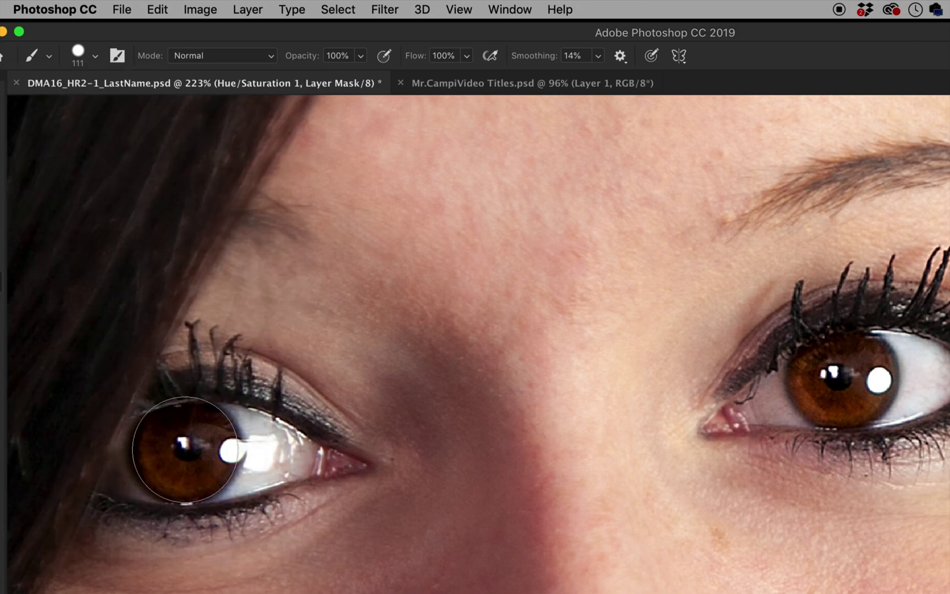
left_click(81, 53)
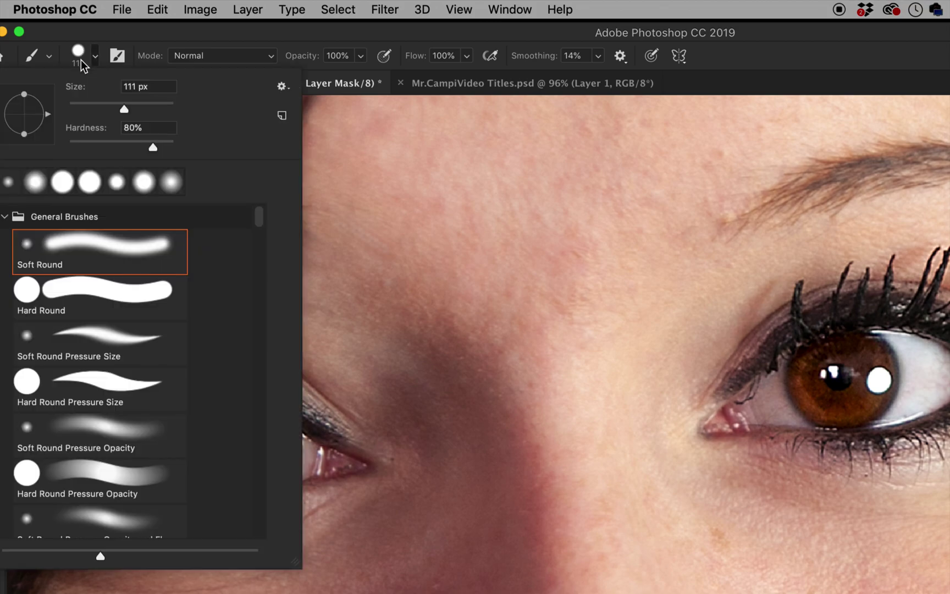
left_click_drag(153, 87, 124, 91)
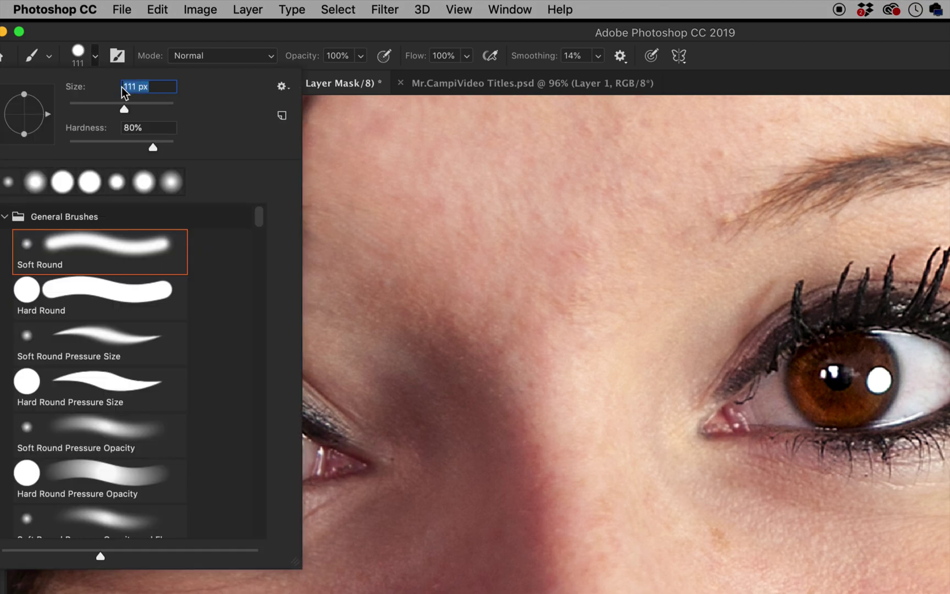
type("118")
key("Tab")
key("Return")
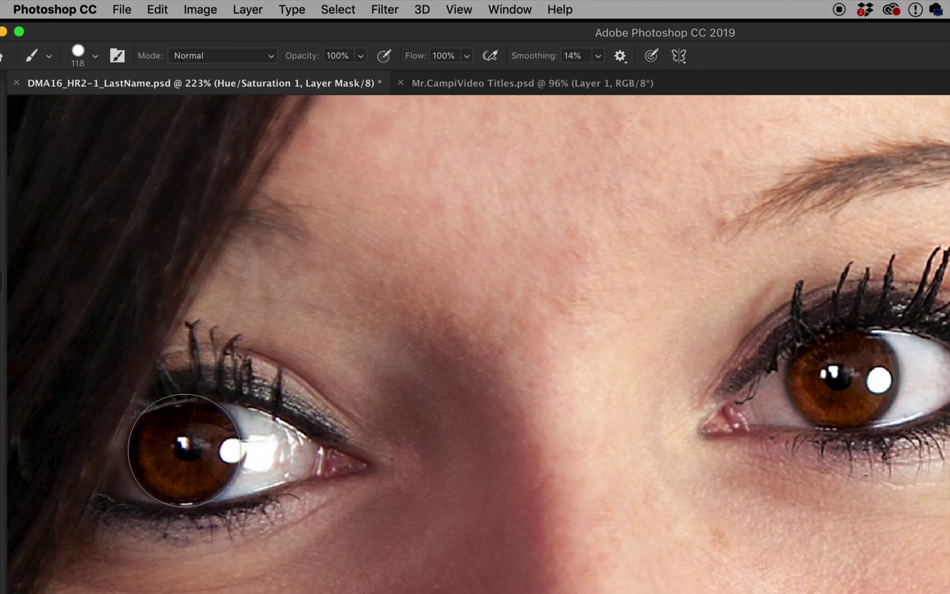
Set the brush size to 120 px and paint one dab on the mask over the left-hand iris.
left_click(76, 62)
left_click(145, 87)
type("120")
key("Tab")
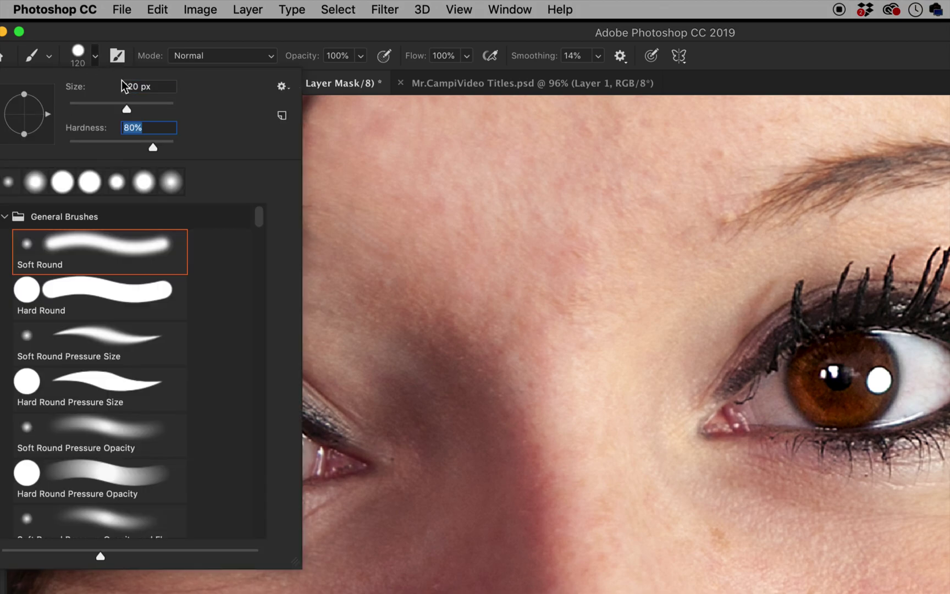
key("Return")
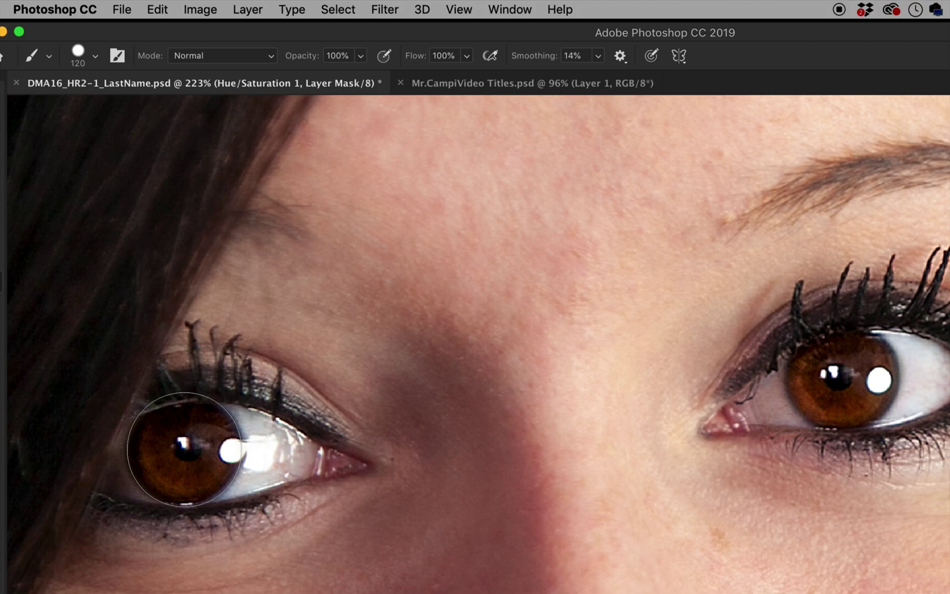
left_click(184, 449)
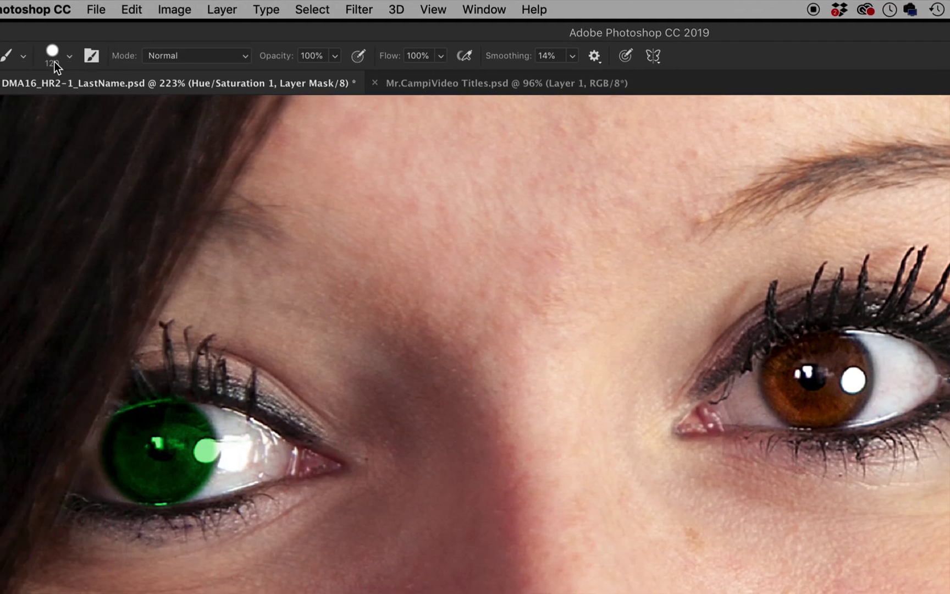
Set the brush size to 119 px, keeping the hardness at 80%.
left_click(52, 57)
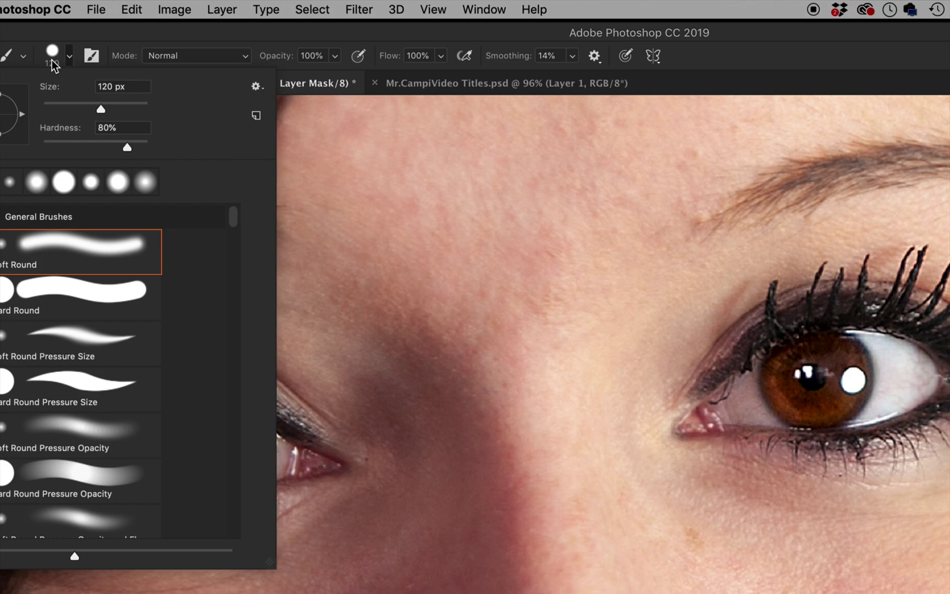
left_click(114, 83)
type("119")
key("Tab")
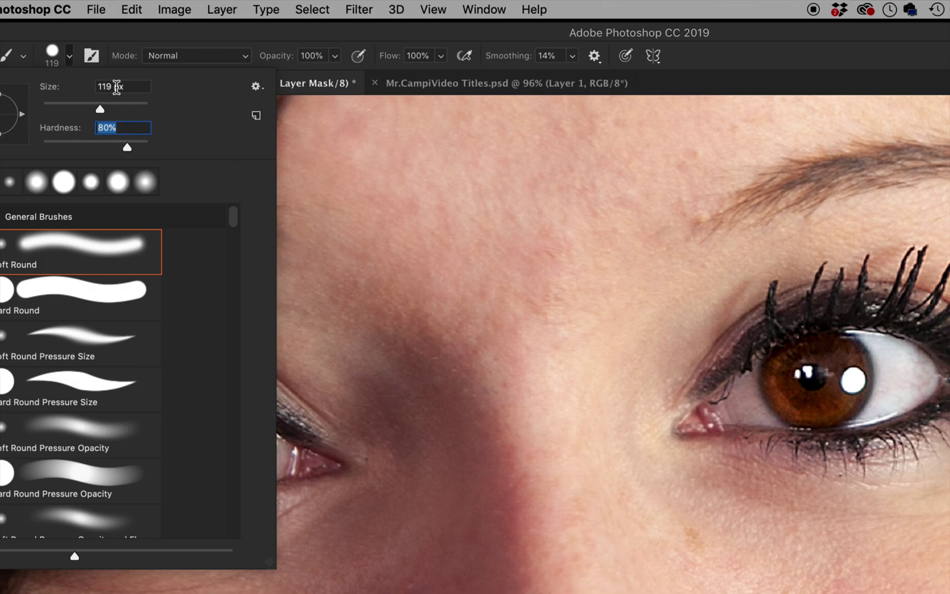
key("Return")
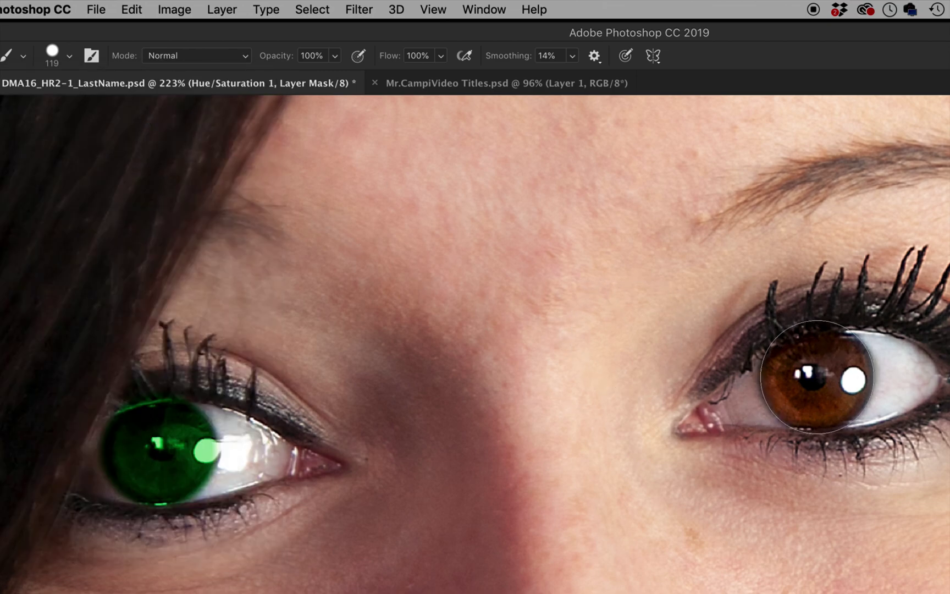
Try one dab on the mask over the right-hand iris, and undo the dabs on both irises.
left_click(817, 376)
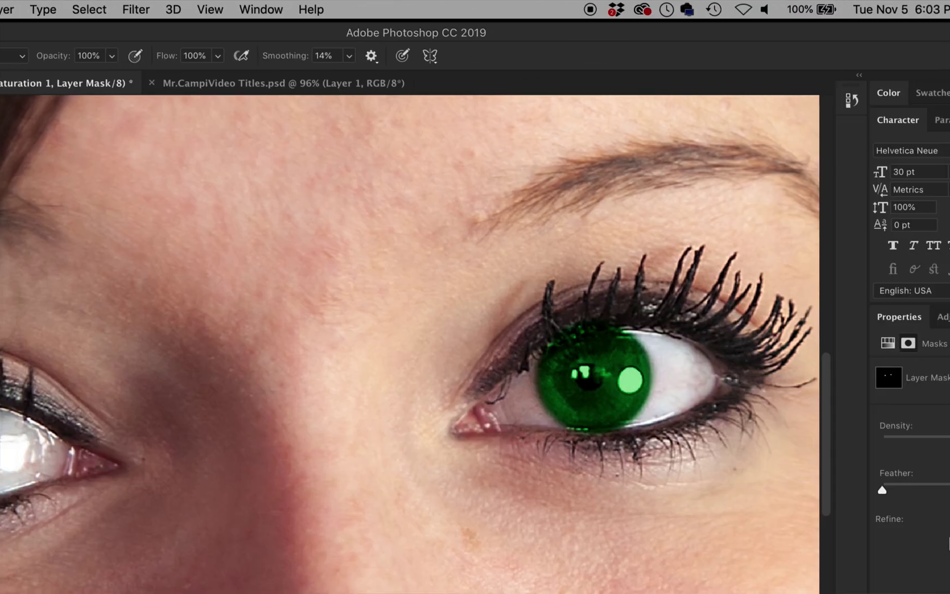
key("super+z")
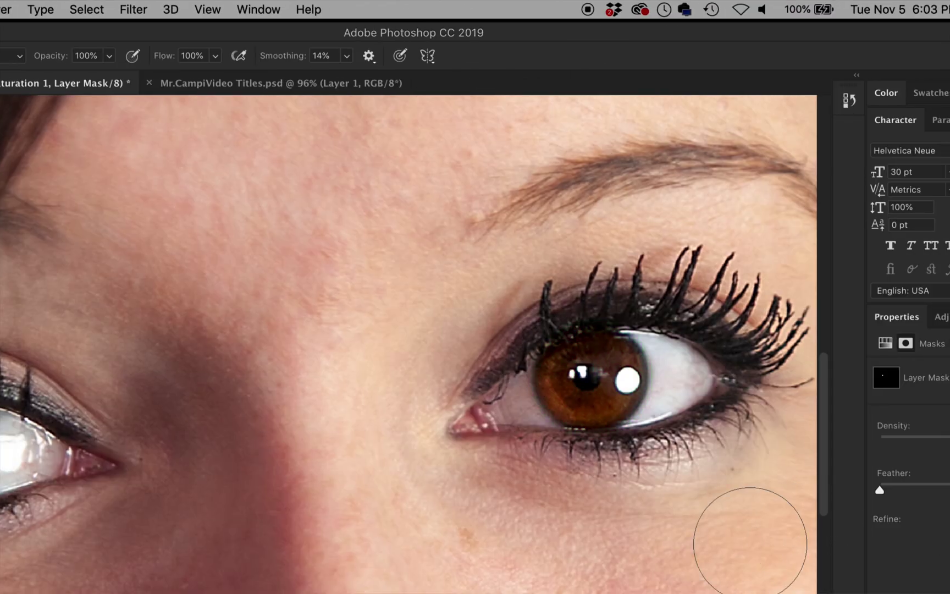
key("super+z")
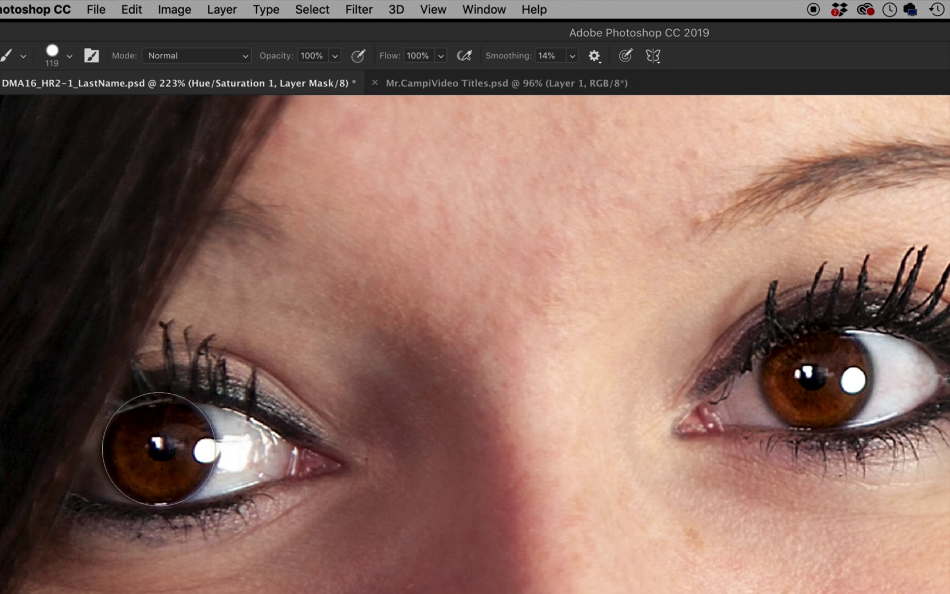
Reveal the green color on both irises by painting one white 119 px dab over each on the mask.
left_click(159, 449)
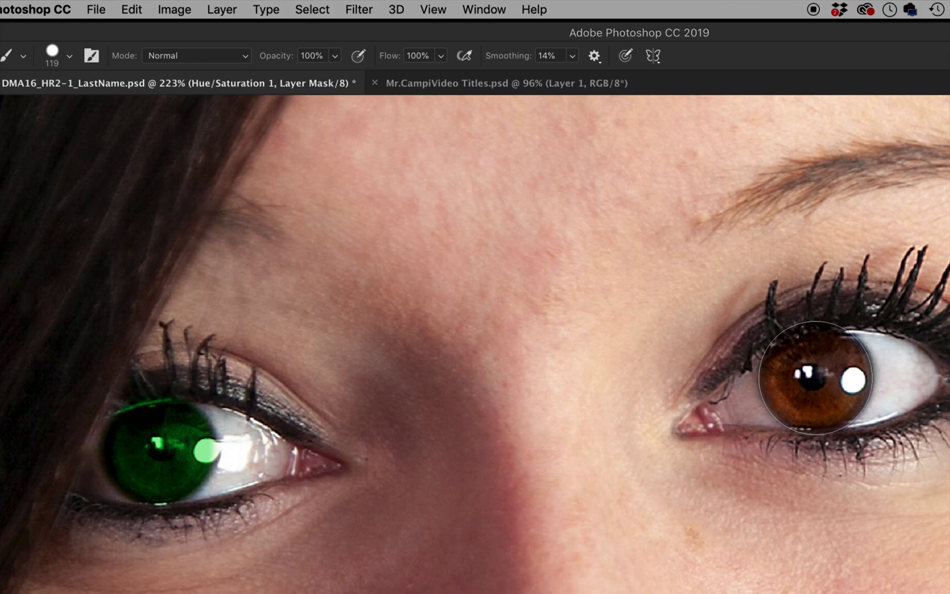
left_click(816, 376)
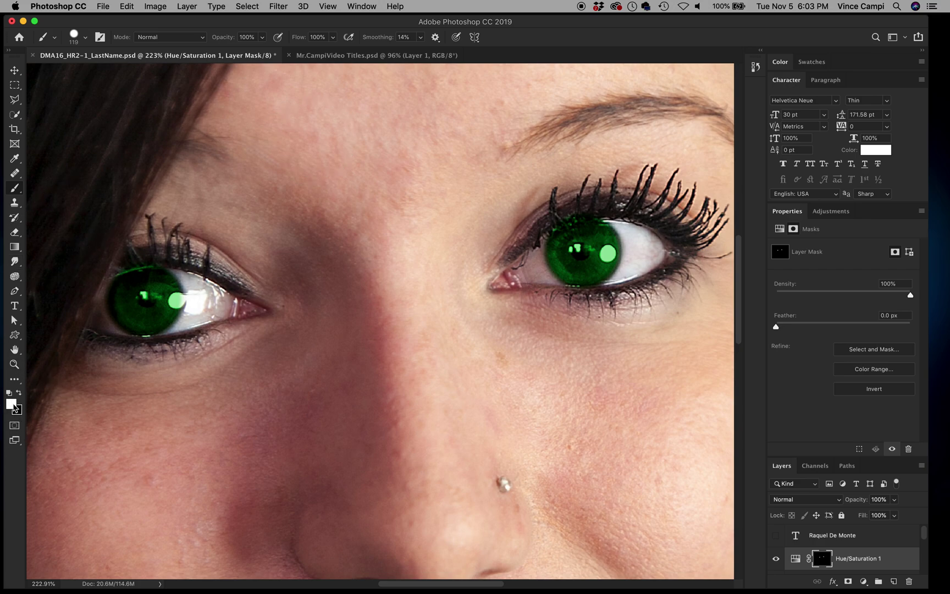
Switch the foreground color to black and examine the mask edges around both irises for overspill.
key("x")
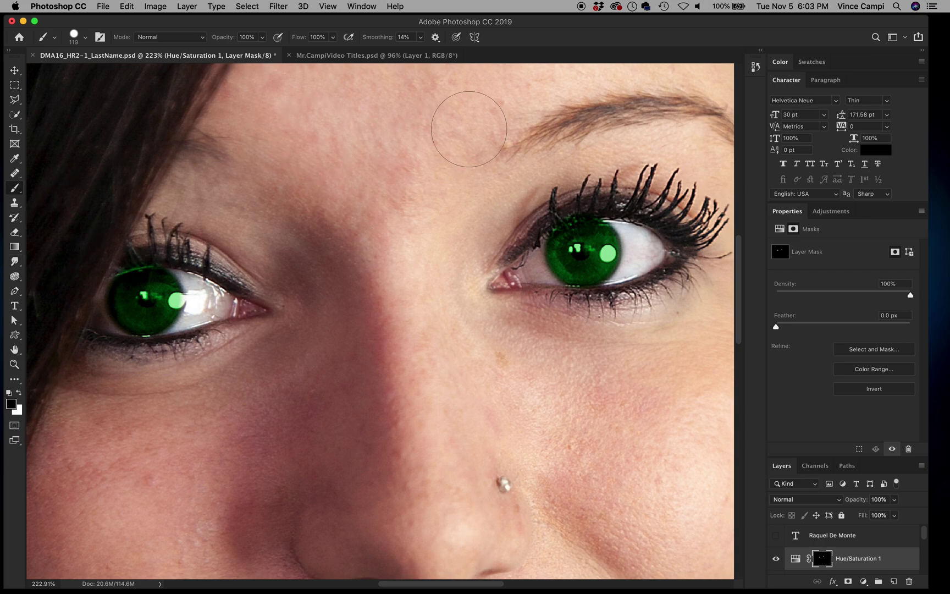
key("super+equal")
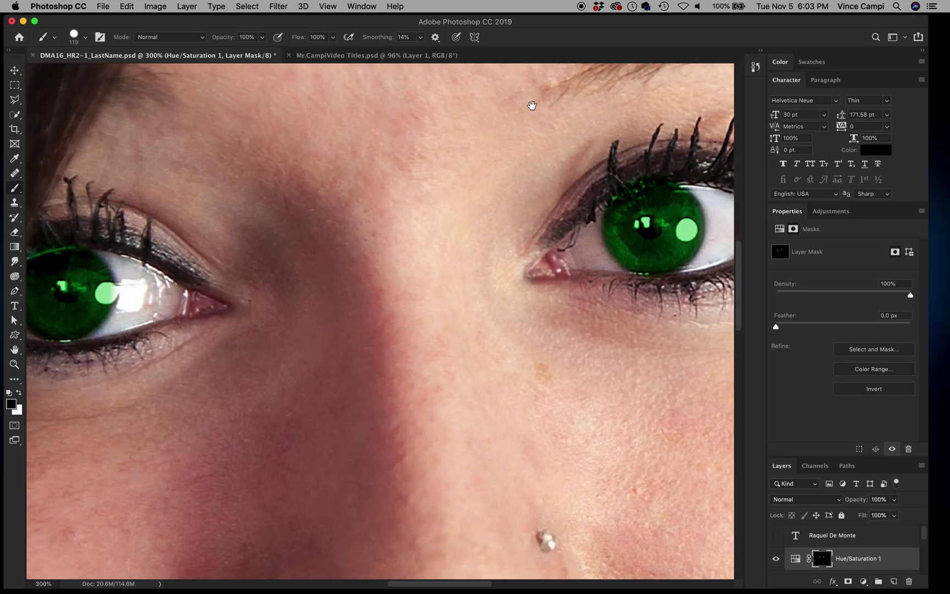
left_click_drag(512, 208, 441, 267)
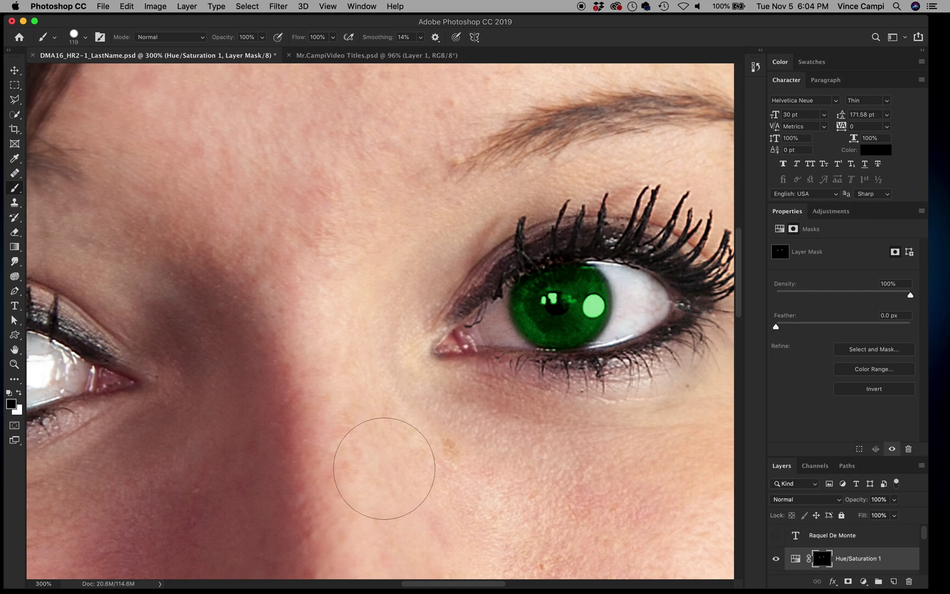
mouse_move(297, 297)
left_mouse_down()
mouse_move(389, 291)
mouse_move(576, 225)
left_mouse_up()
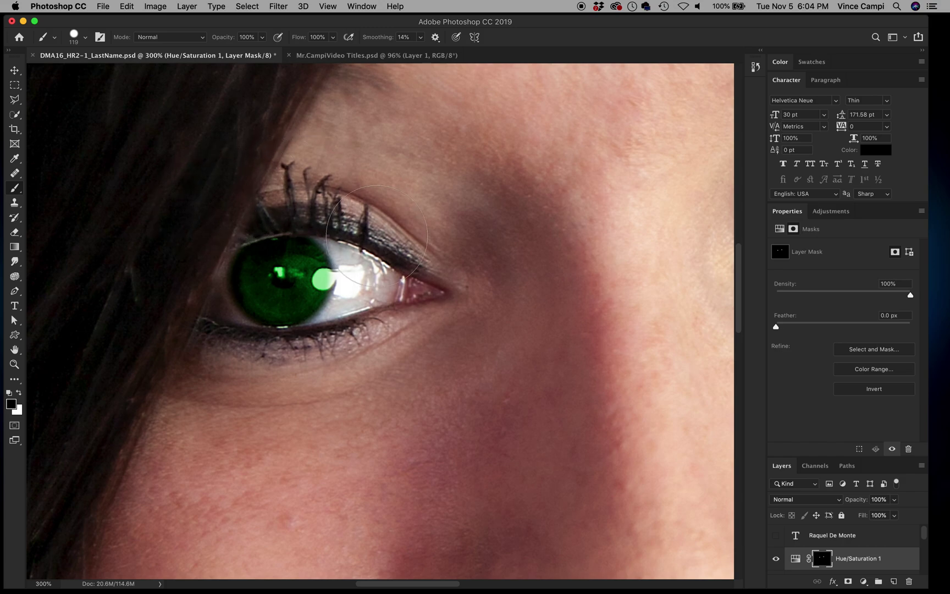
Set the Hue/Saturation adjustment's saturation to 37 and its lightness to -5 for the colored irises.
key("super+minus")
key("super+minus")
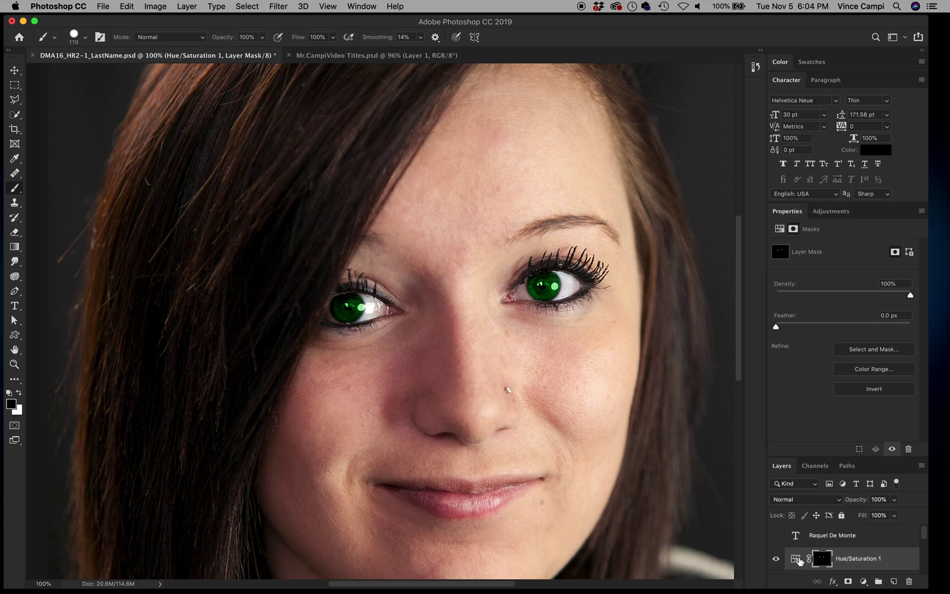
left_click(798, 559)
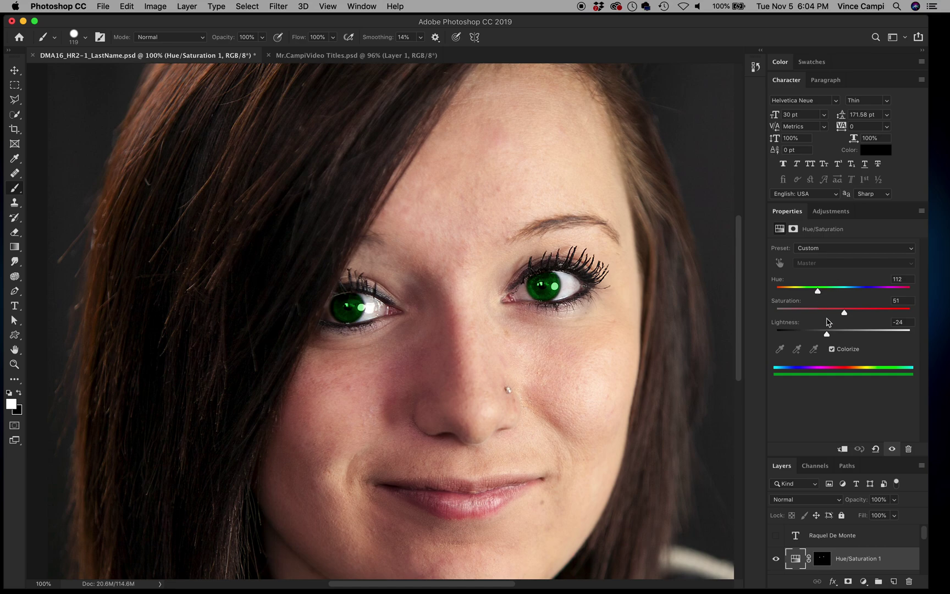
left_click_drag(846, 316, 840, 338)
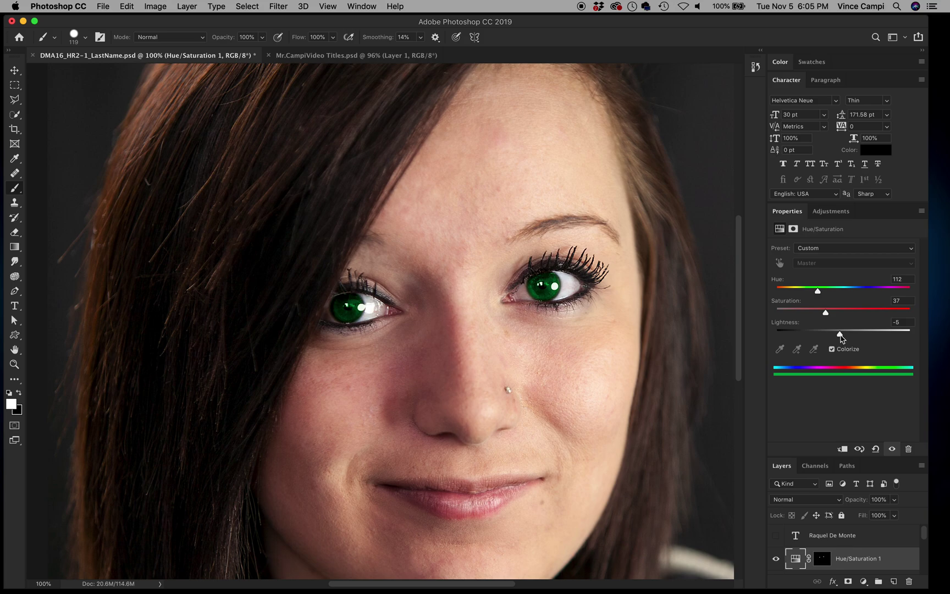
Set the Hue/Saturation adjustment's saturation to 32 and lightness to -7, and lower its layer opacity to 85%.
left_click_drag(825, 315, 823, 316)
key("super+minus")
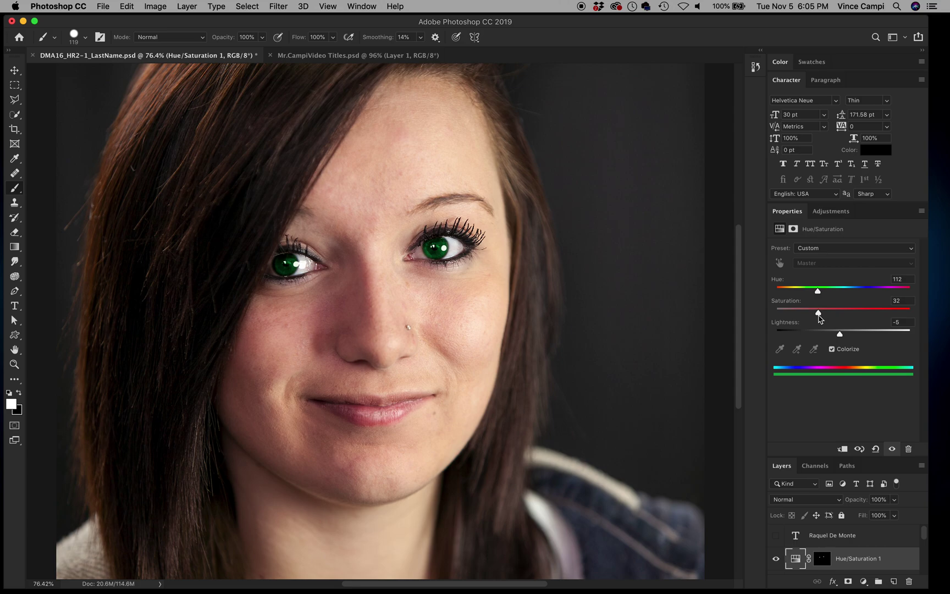
left_click_drag(840, 334, 839, 339)
mouse_move(857, 504)
left_mouse_down()
mouse_move(837, 507)
mouse_move(846, 506)
left_mouse_up()
key("Return")
Try a blue eye color with hue 210, lightness +5, and a hue of 233.
left_click_drag(817, 291, 856, 297)
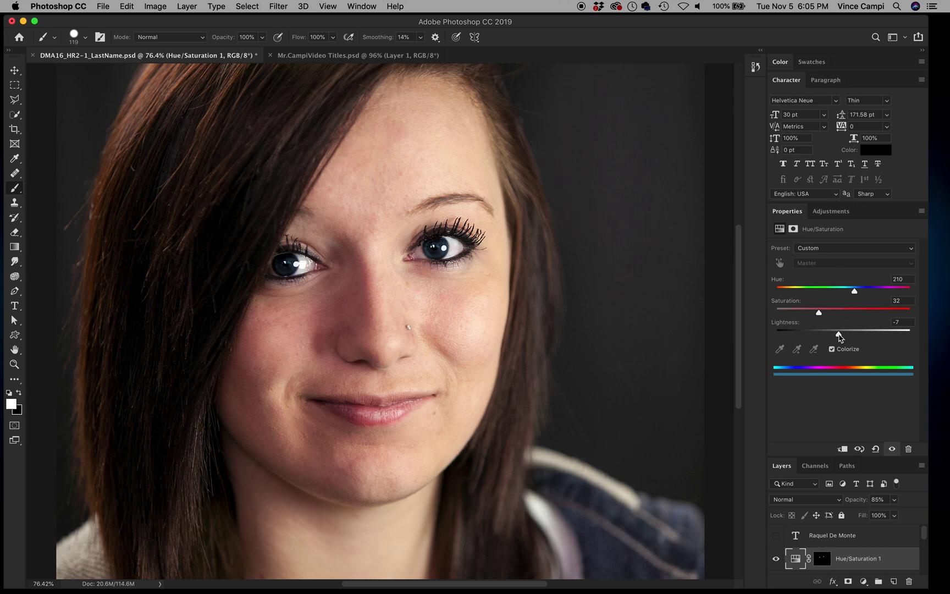
mouse_move(838, 337)
left_mouse_down()
mouse_move(858, 337)
mouse_move(847, 338)
left_mouse_up()
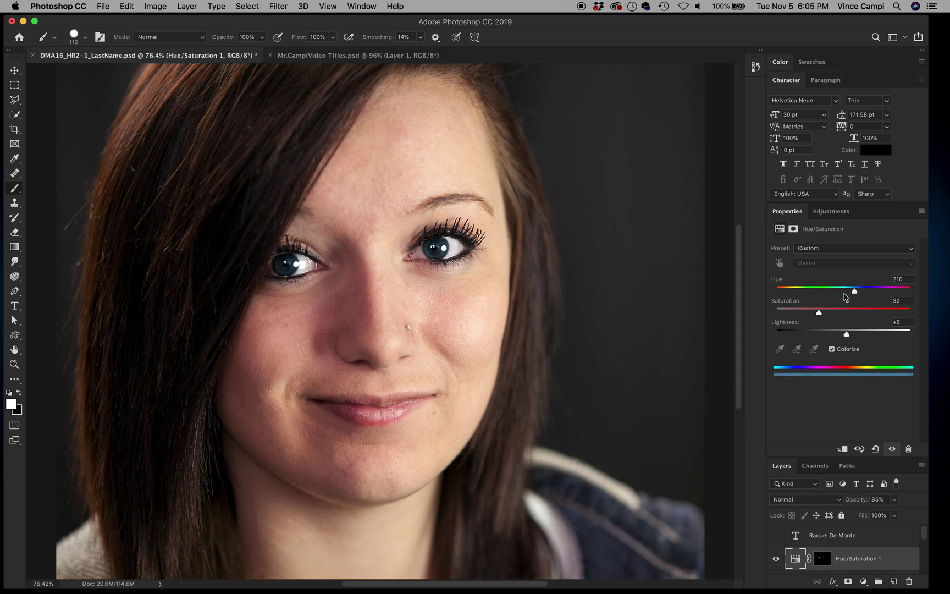
left_click_drag(855, 290, 857, 290)
left_click_drag(855, 290, 862, 290)
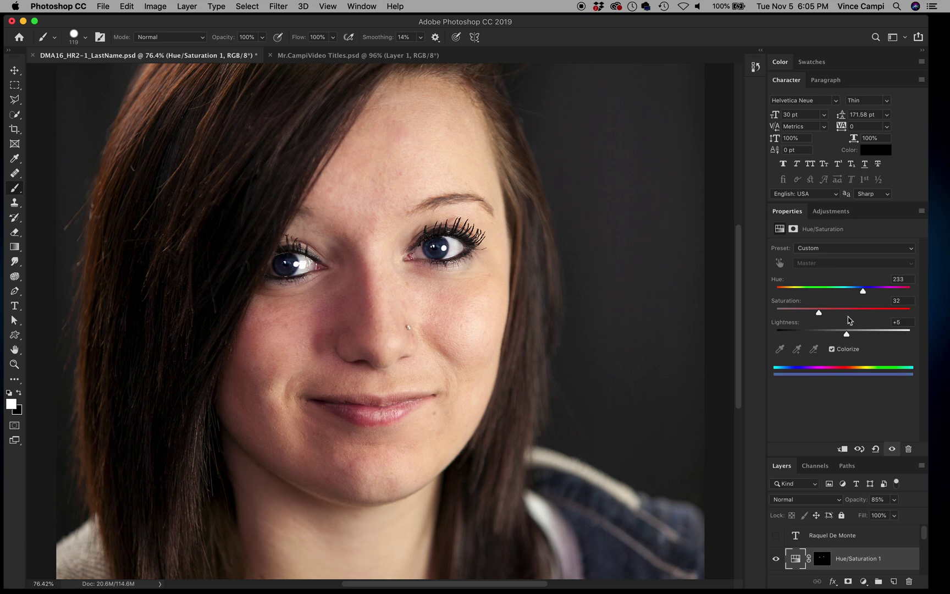
mouse_move(847, 334)
left_mouse_down()
mouse_move(858, 334)
mouse_move(826, 313)
mouse_move(873, 311)
mouse_move(859, 311)
mouse_move(869, 292)
mouse_move(816, 303)
mouse_move(843, 318)
mouse_move(835, 319)
mouse_move(844, 337)
left_mouse_up()
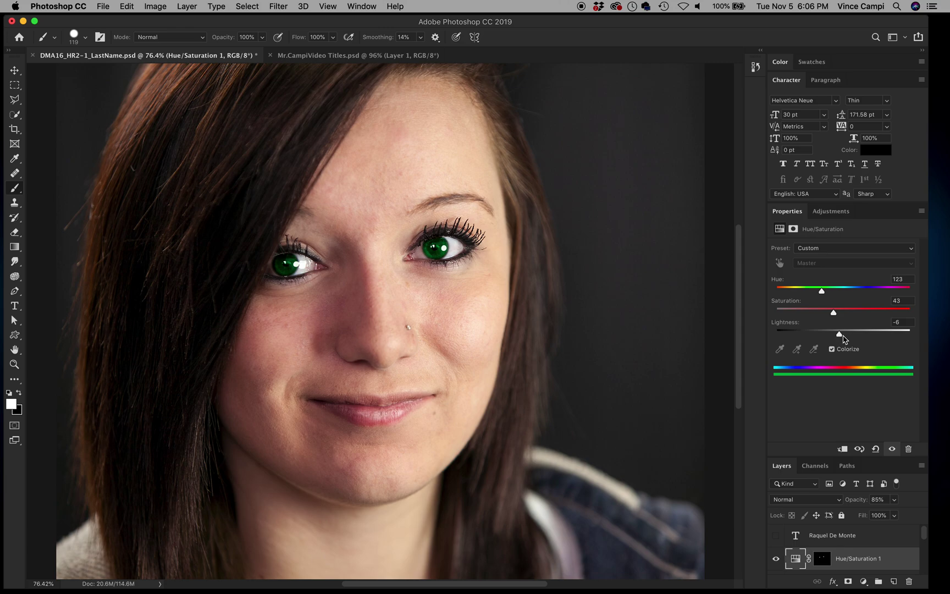
Set the iris adjustment to a natural green with hue 110, saturation 37 and lightness -13.
left_click_drag(822, 293, 818, 300)
left_click_drag(833, 313, 825, 313)
left_click_drag(840, 339, 834, 347)
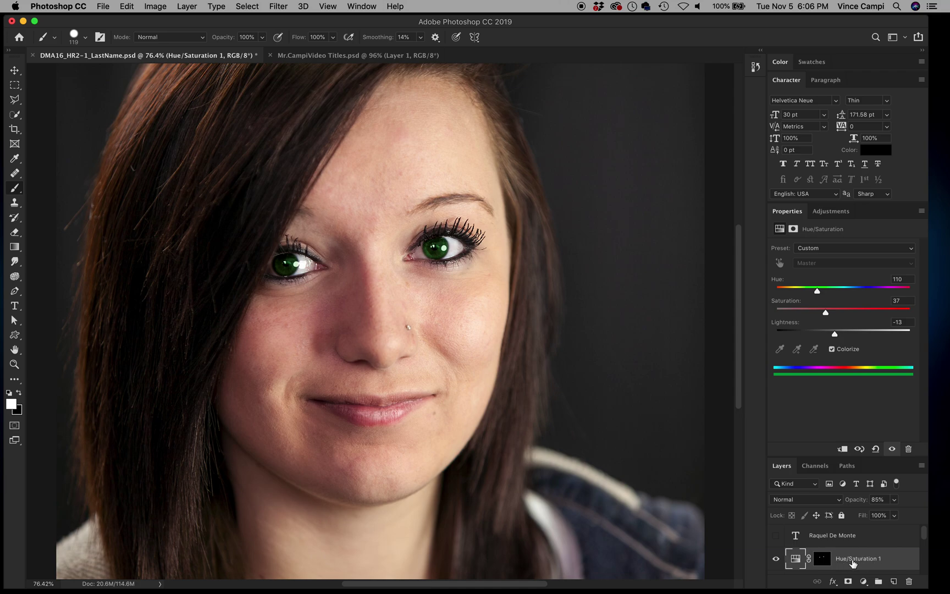
Rename the Hue/Saturation adjustment layer as Eye Color.
double_click(858, 558)
type("Eye Color")
key("Return")
Enlarge the layer list so more of the layer stack shows, from Eye Color down through the retouching layers.
scroll(841, 503, "down", 3)
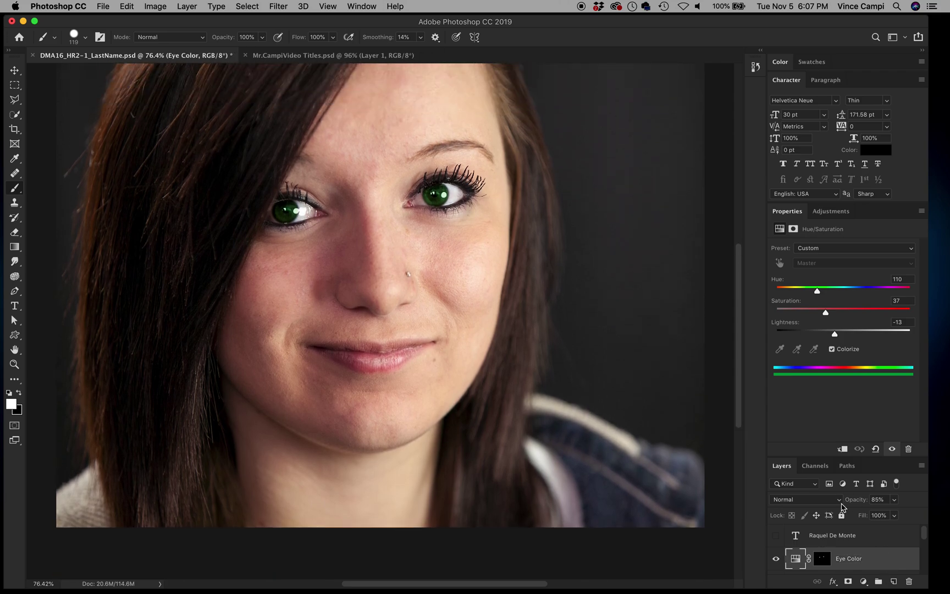
scroll(904, 548, "down", 3)
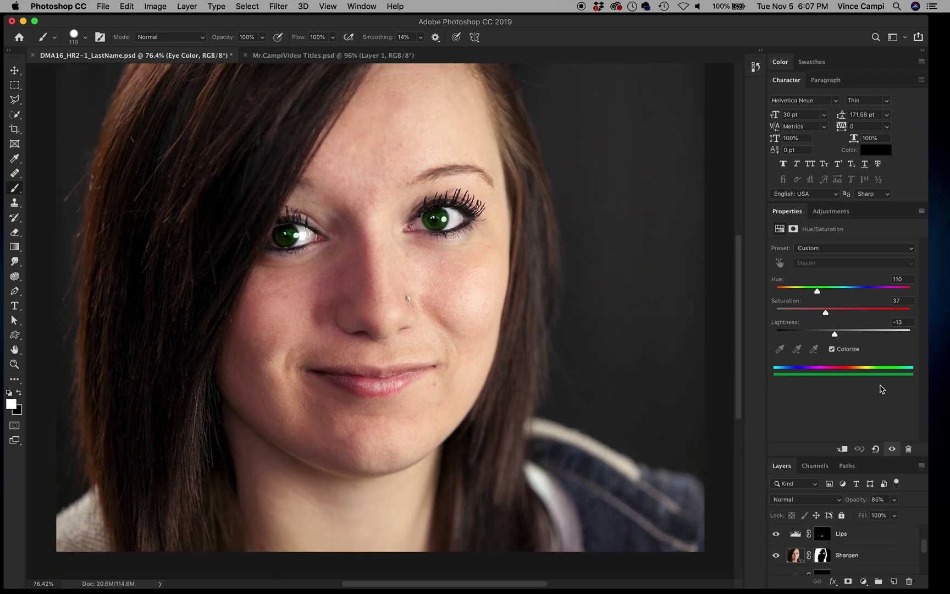
left_click_drag(814, 455, 814, 397)
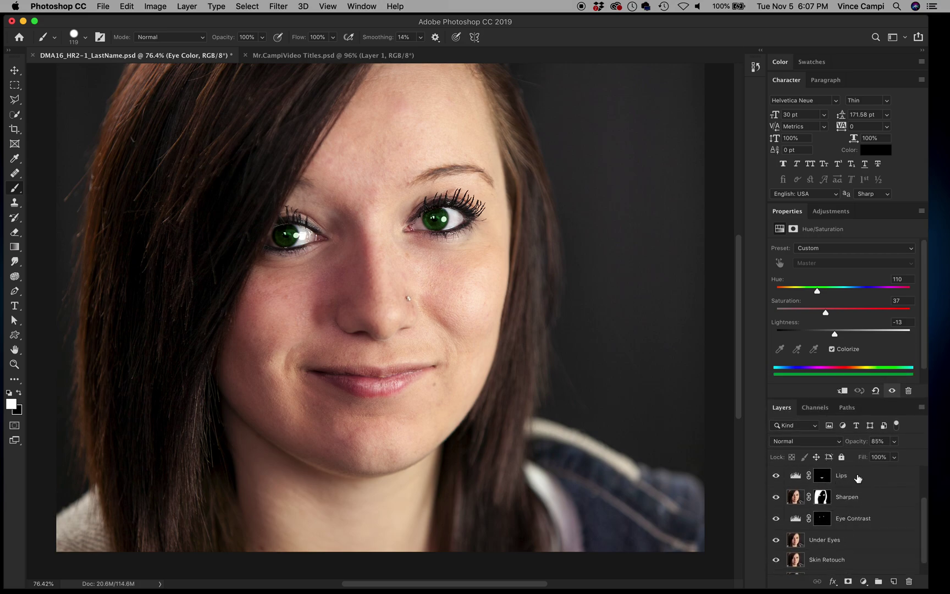
scroll(858, 478, "up", 2)
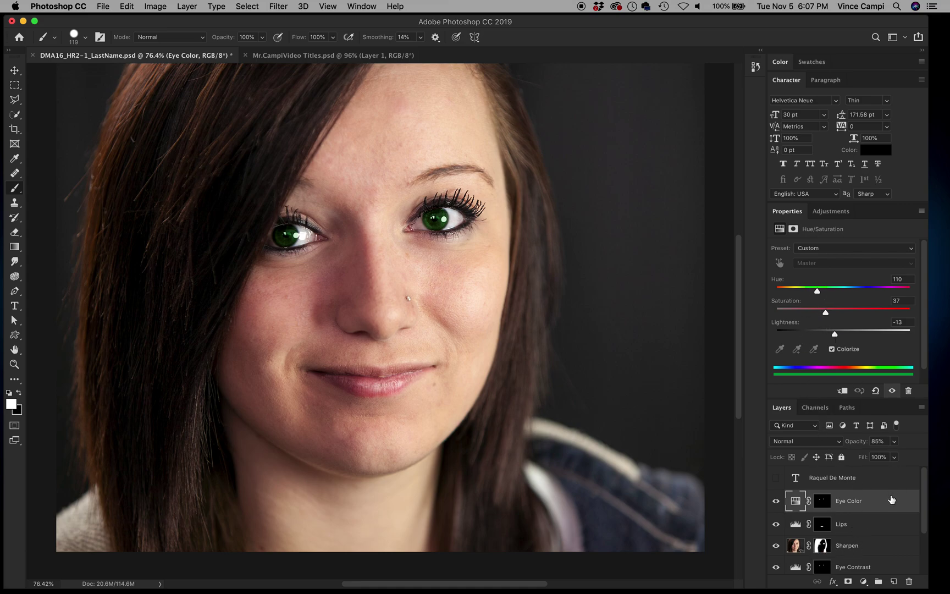
Reduce the Eye Color layer's opacity to 64% and save the document.
left_click_drag(859, 446, 847, 447)
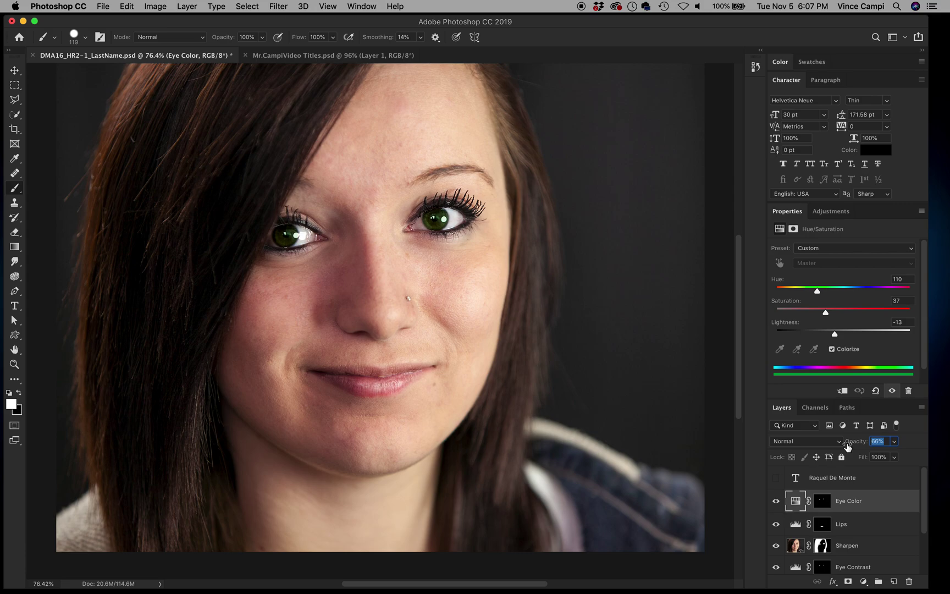
left_click_drag(848, 447, 856, 443)
scroll(838, 451, "up", 3)
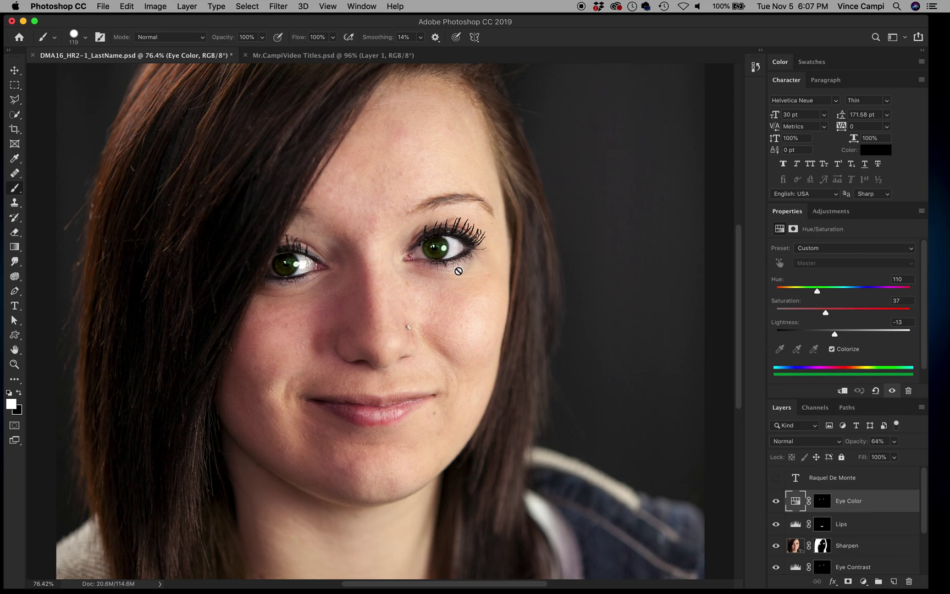
key("super+s")
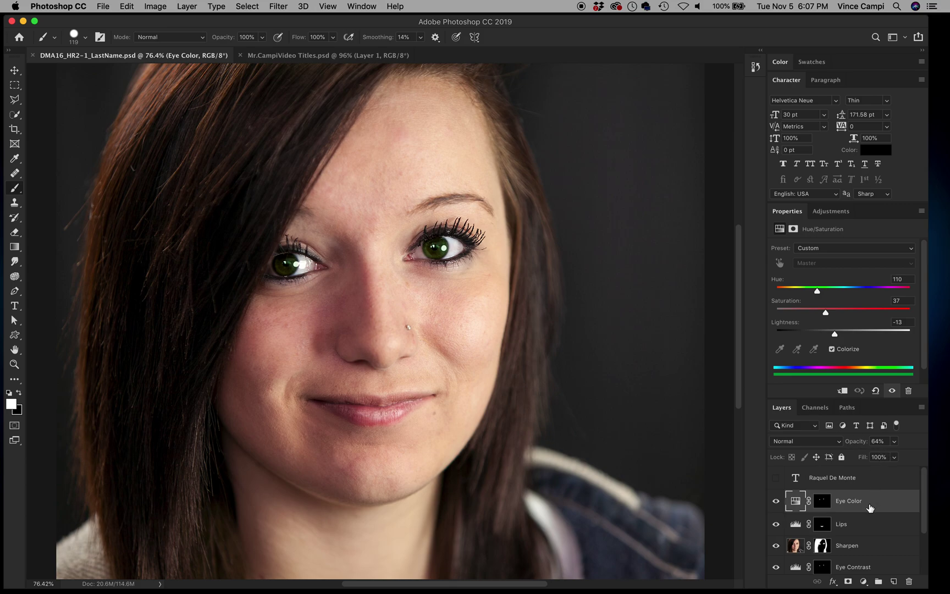
Set the opacity of the Lips layer to 69%.
left_click(842, 524)
left_click_drag(853, 443, 861, 441)
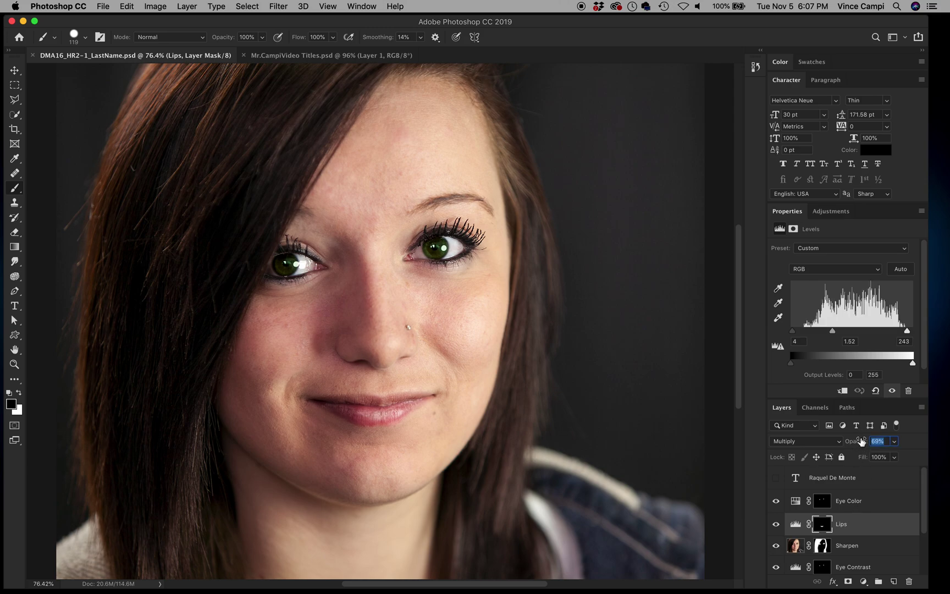
left_click(865, 525)
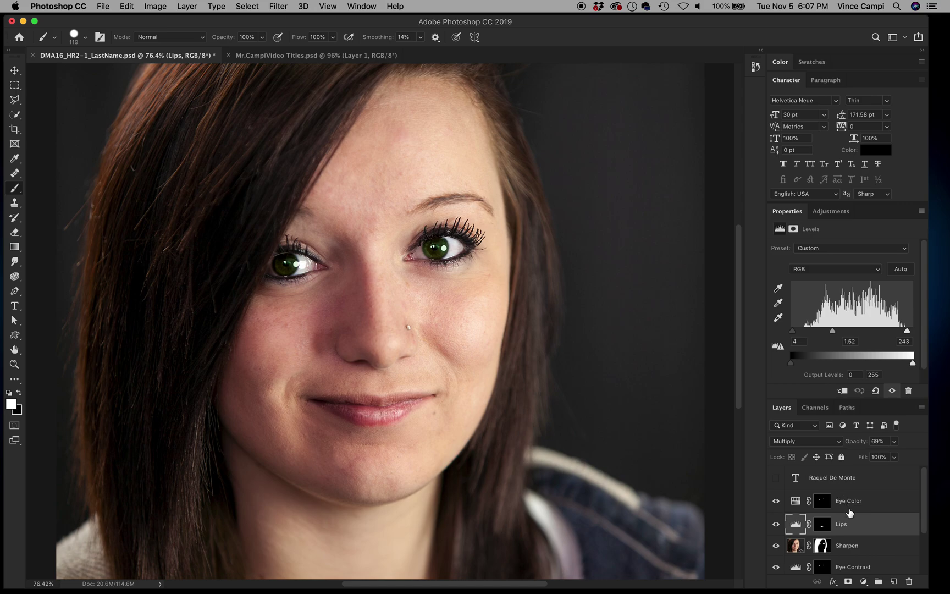
Add a colorized Hue/Saturation adjustment layer above Eye Color with hue 274, saturation 64 and lightness +13.
left_click(894, 507)
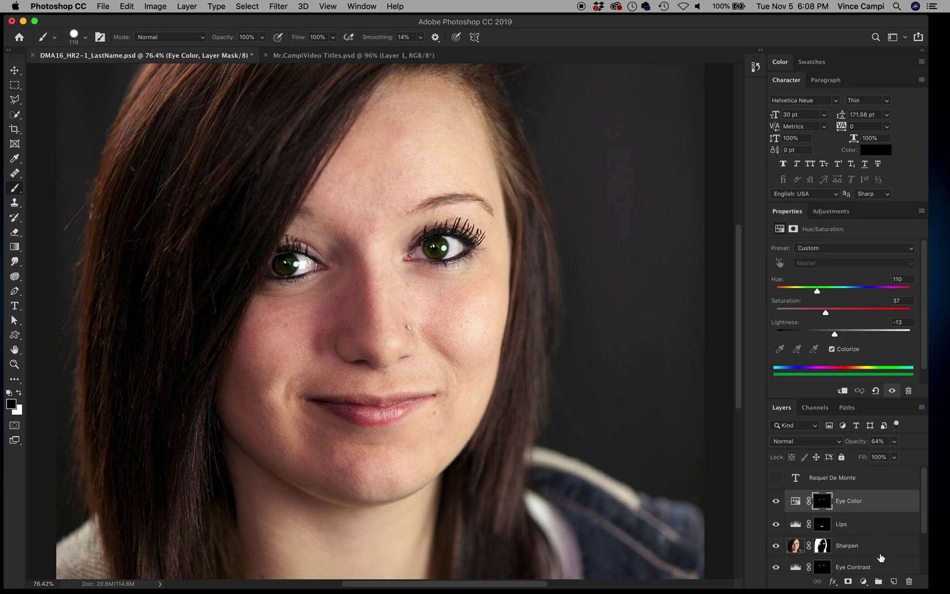
left_click(864, 582)
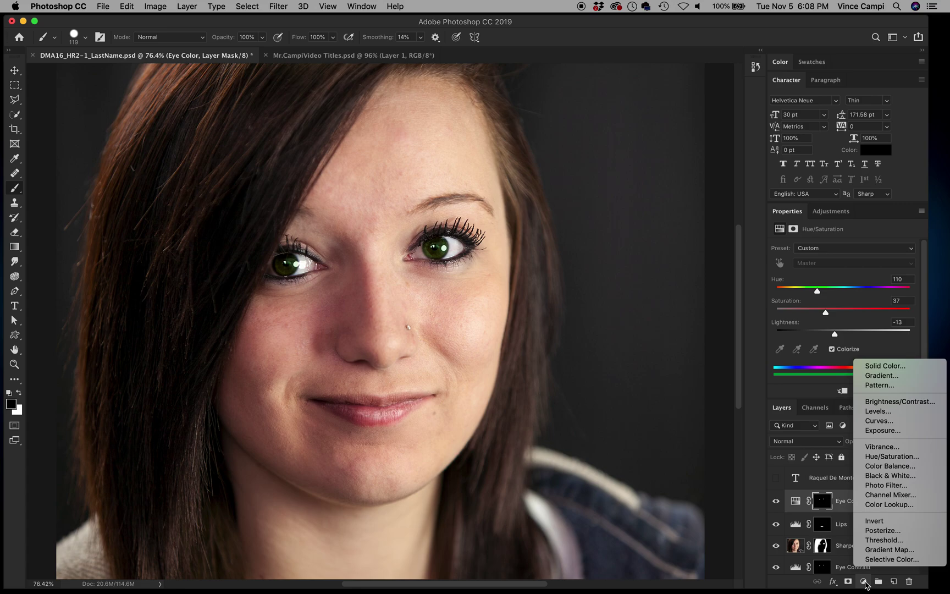
left_click(890, 456)
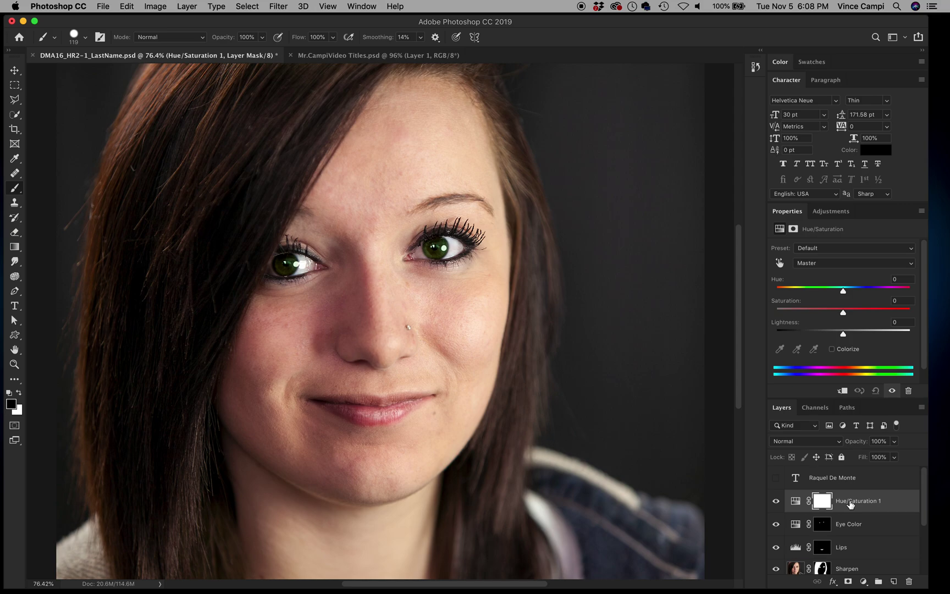
left_click(832, 350)
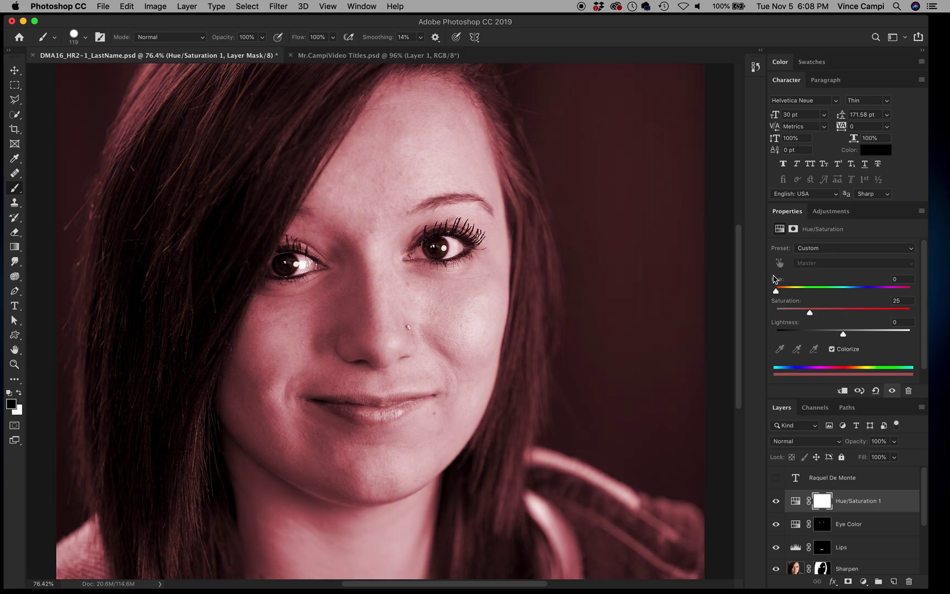
left_click_drag(776, 292, 880, 291)
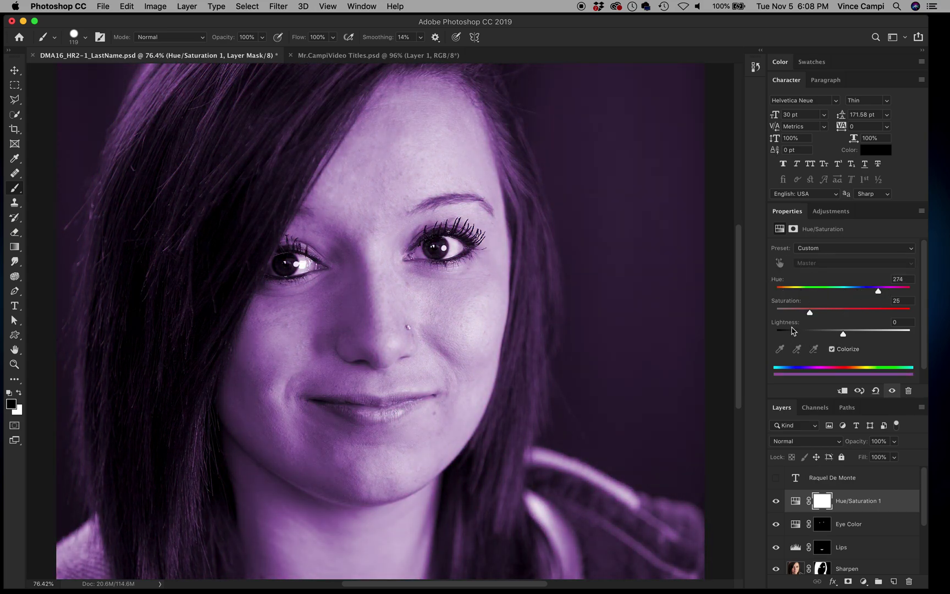
left_click_drag(810, 313, 854, 339)
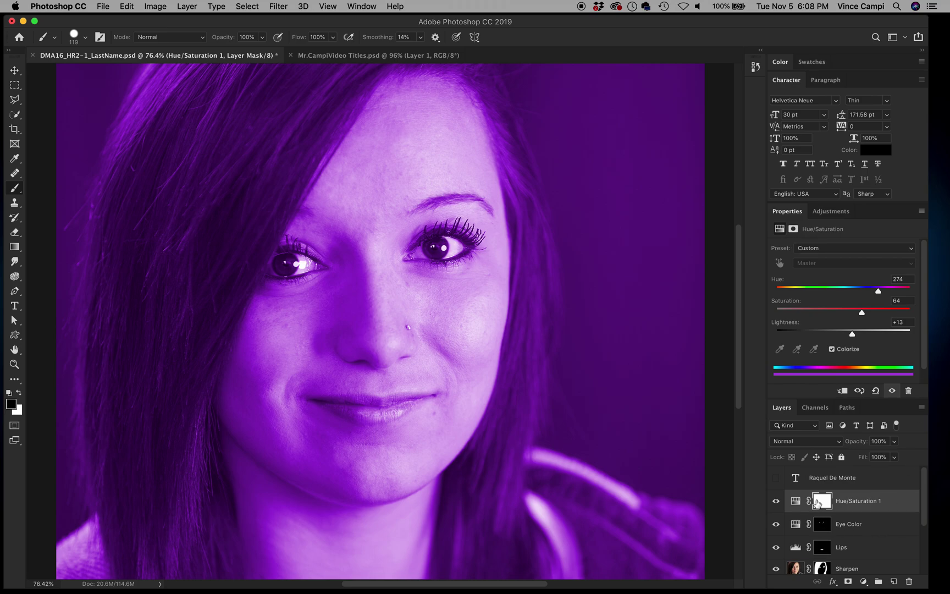
Rename the new purple Hue/Saturation adjustment layer as Hair Color.
double_click(851, 502)
type("Hair Co")
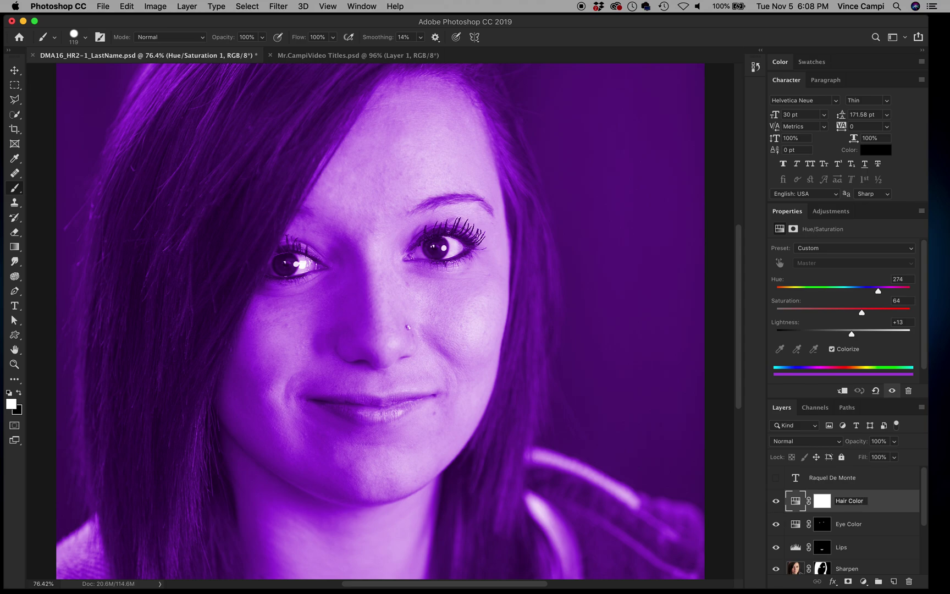
type("lor")
key("Return")
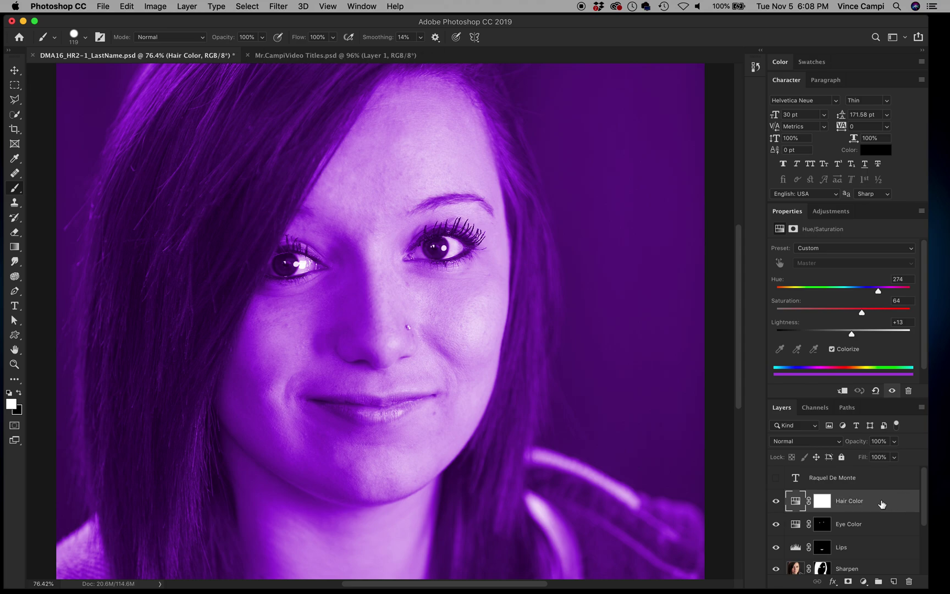
Invert the Hair Color layer's mask to black and leave the mask selected for painting.
left_click(824, 503)
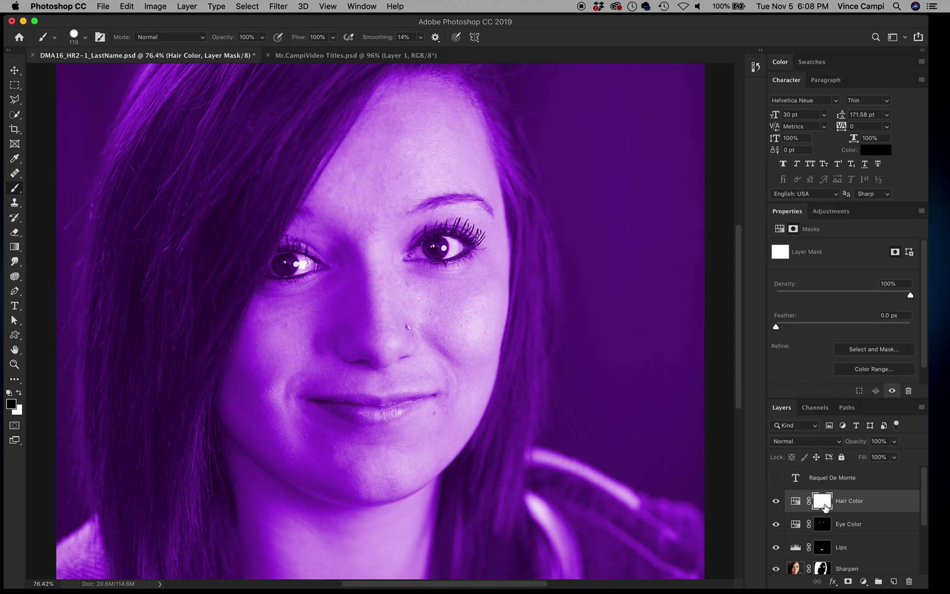
key("super+i")
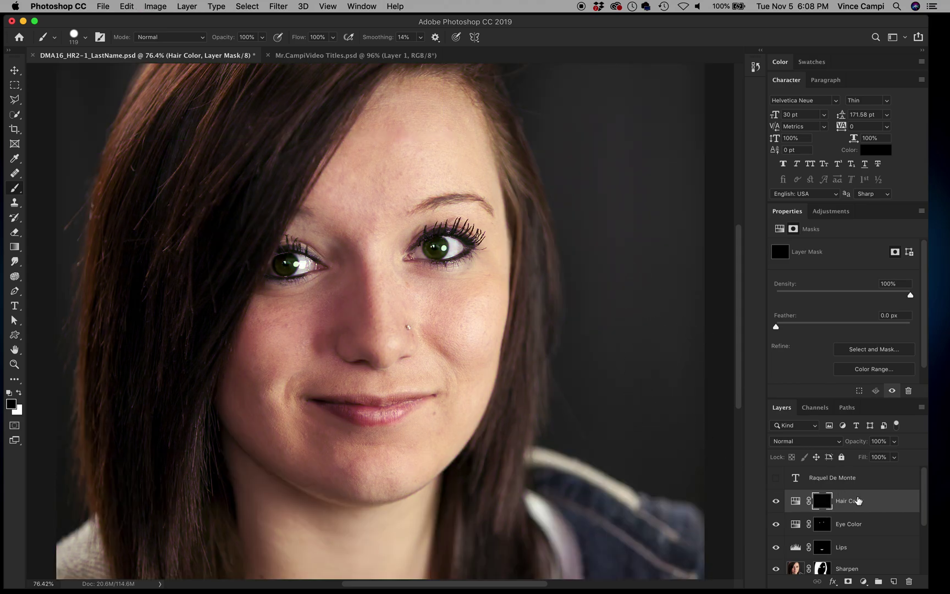
left_click(795, 501)
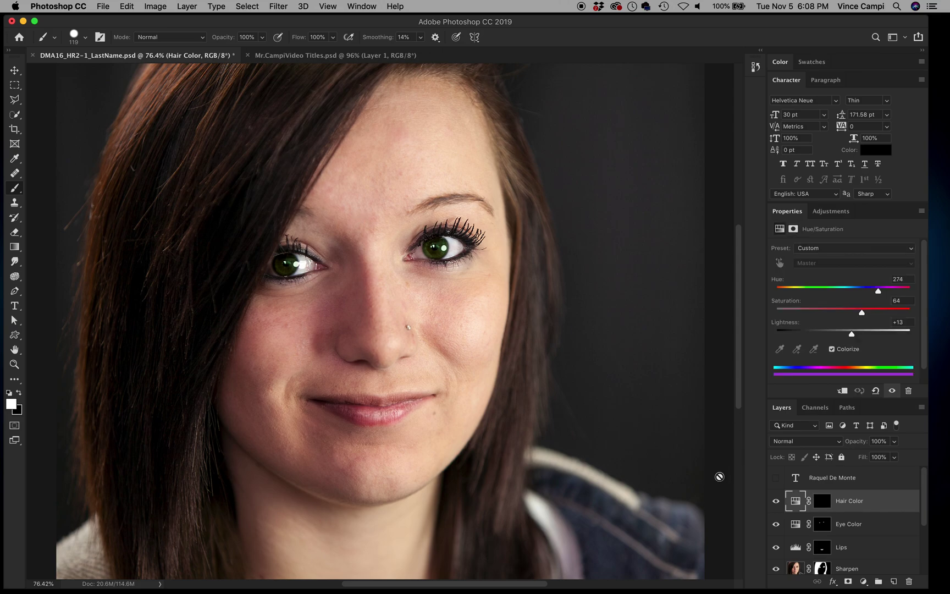
left_click(820, 501)
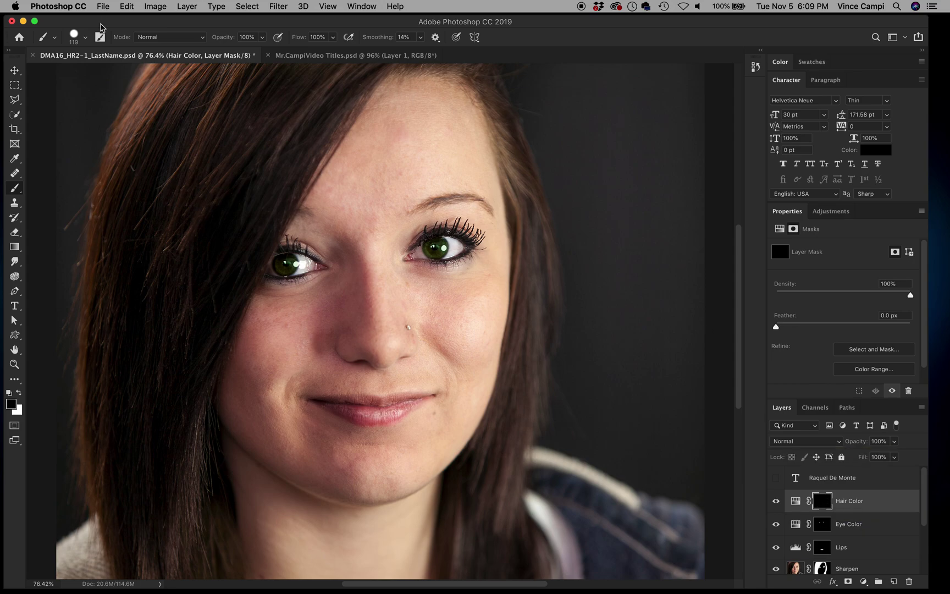
Lower the brush hardness for a soft edge, set the brush size to 200 px, and make white the foreground color.
left_click(87, 37)
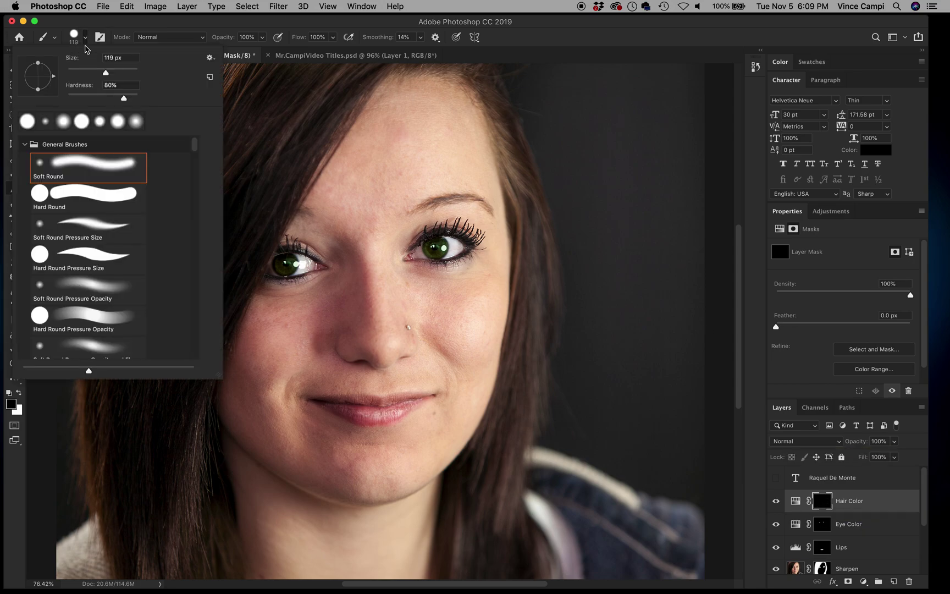
left_click_drag(124, 99, 79, 108)
key("Return")
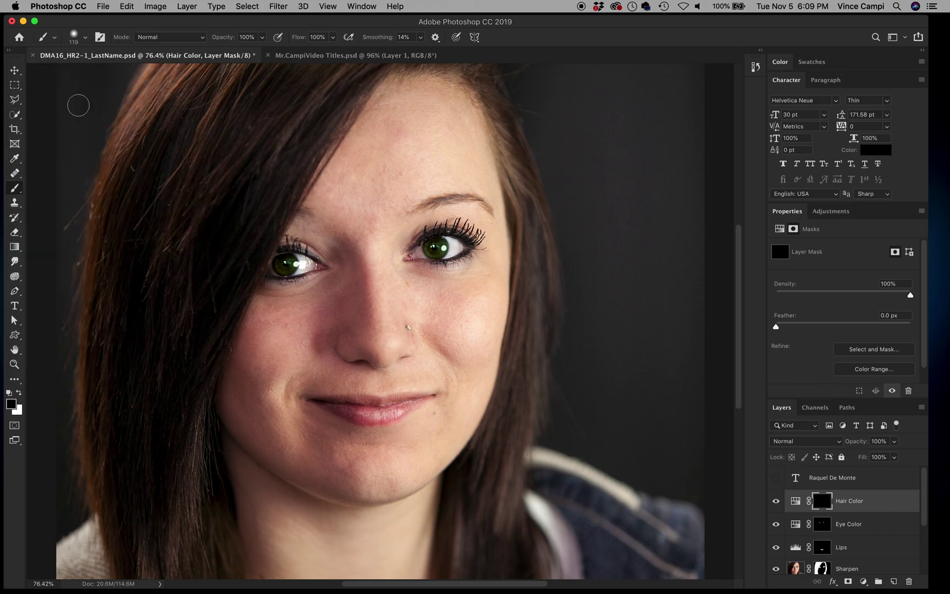
key("bracketright")
key("bracketright")
key("bracketright")
key("bracketright")
key("bracketright")
key("bracketright")
key("bracketleft")
key("bracketleft")
key("bracketleft")
key("bracketleft")
key("x")
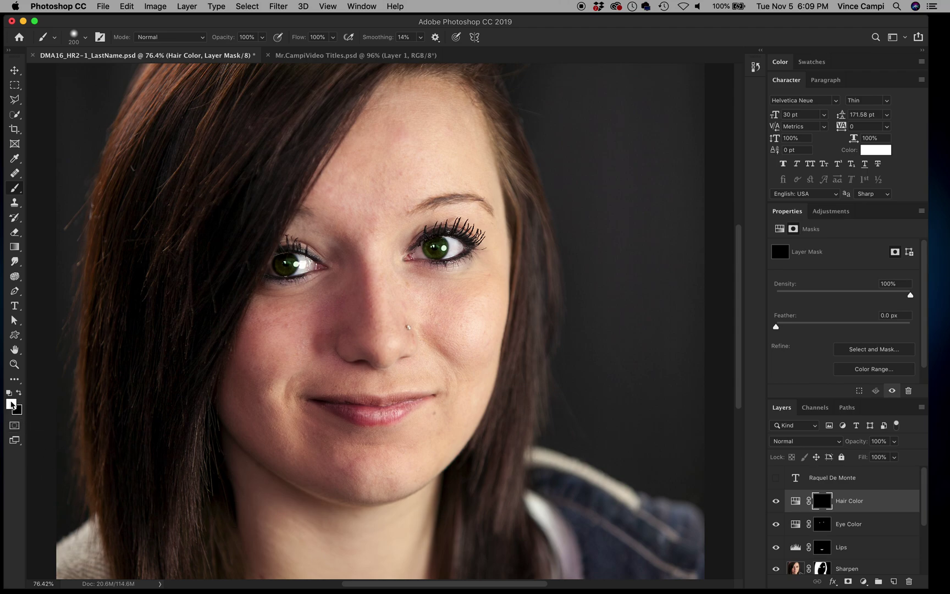
Paint two overlapping white strokes on the Hair Color mask to reveal a purple streak along the upper outer hair.
left_click_drag(179, 83, 113, 280)
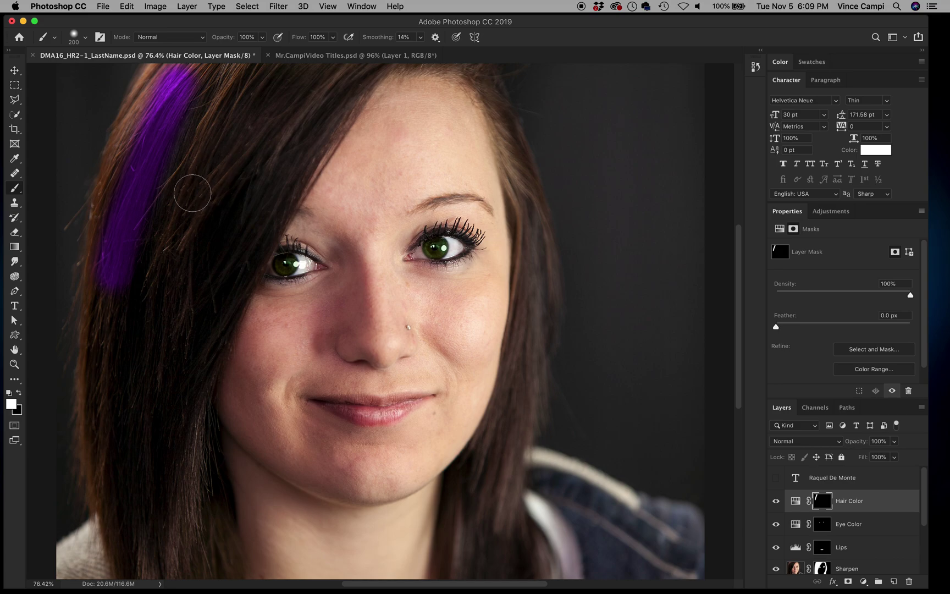
mouse_move(168, 86)
left_mouse_down()
mouse_move(132, 152)
mouse_move(107, 297)
mouse_move(103, 261)
left_mouse_up()
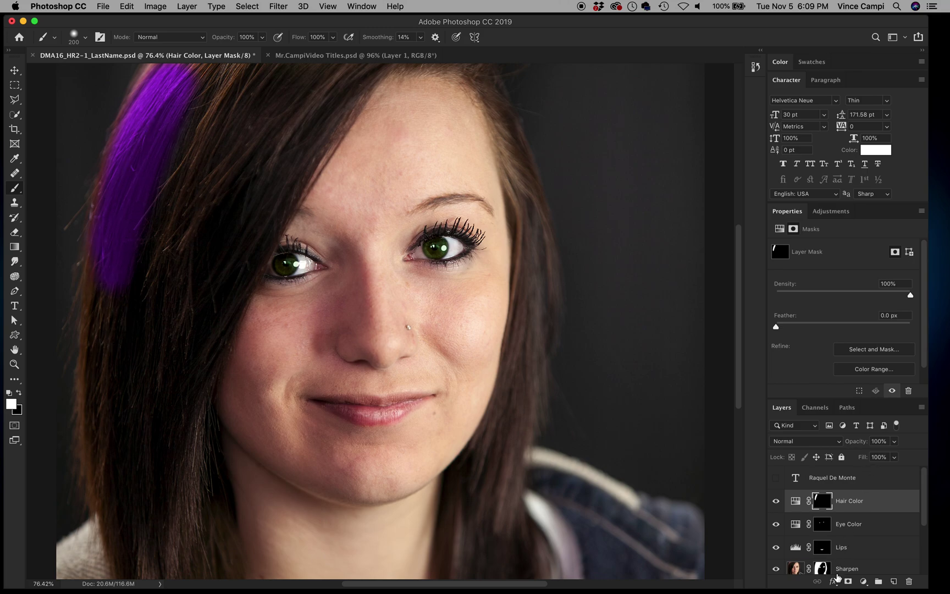
Set the Hair Color adjustment layer's blend mode to Soft Light.
left_click(894, 505)
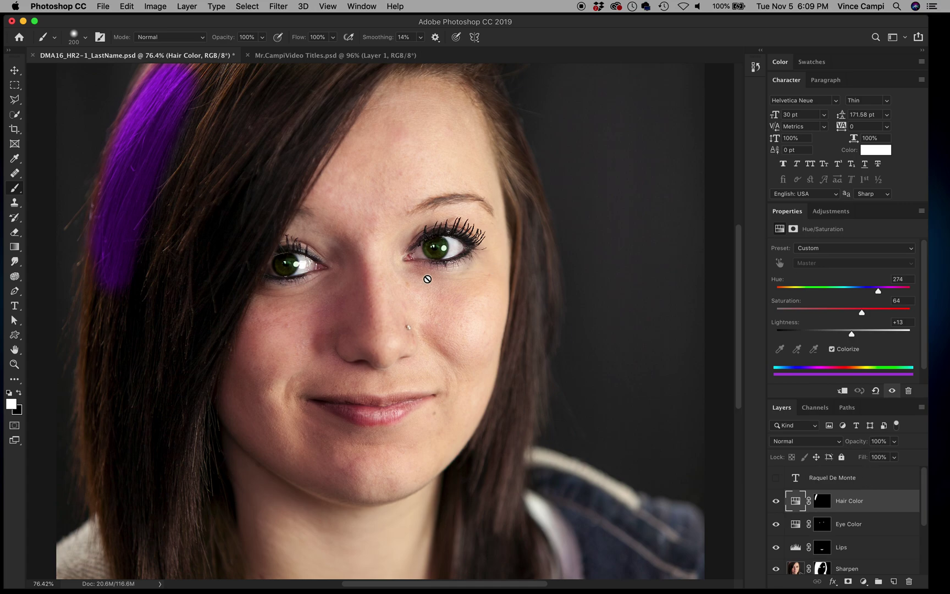
key("z")
mouse_move(295, 312)
left_mouse_down()
mouse_move(339, 356)
mouse_move(296, 335)
left_mouse_up()
key("b")
key("space")
mouse_move(257, 254)
left_mouse_down()
mouse_move(577, 337)
mouse_move(652, 492)
mouse_move(673, 494)
left_mouse_up()
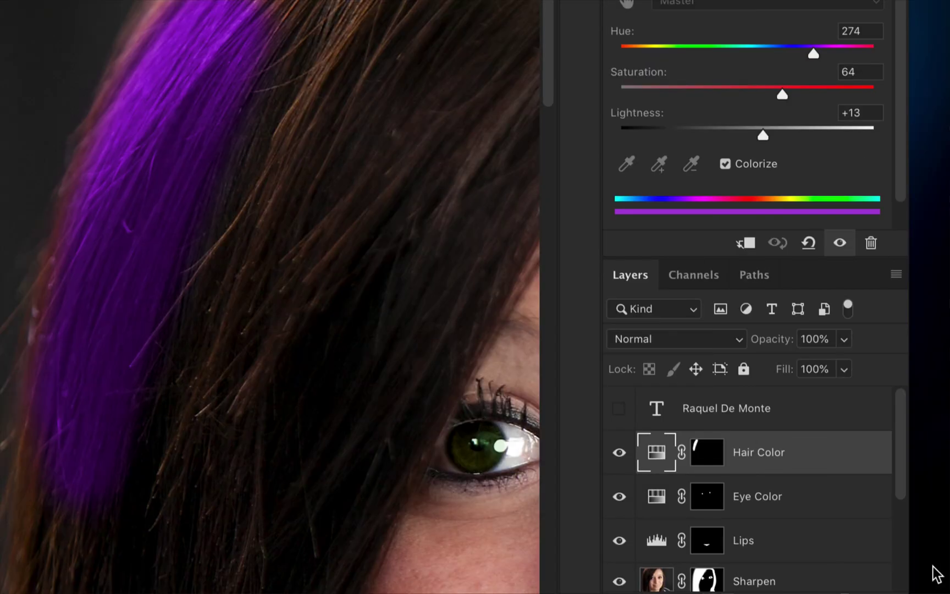
left_click(655, 337)
left_click(656, 336)
left_click(653, 344)
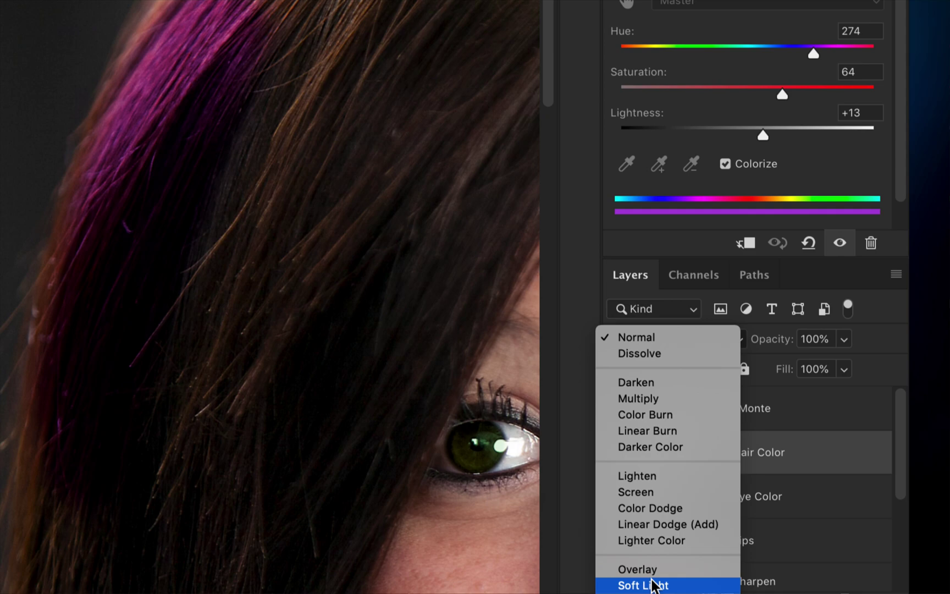
left_click(654, 585)
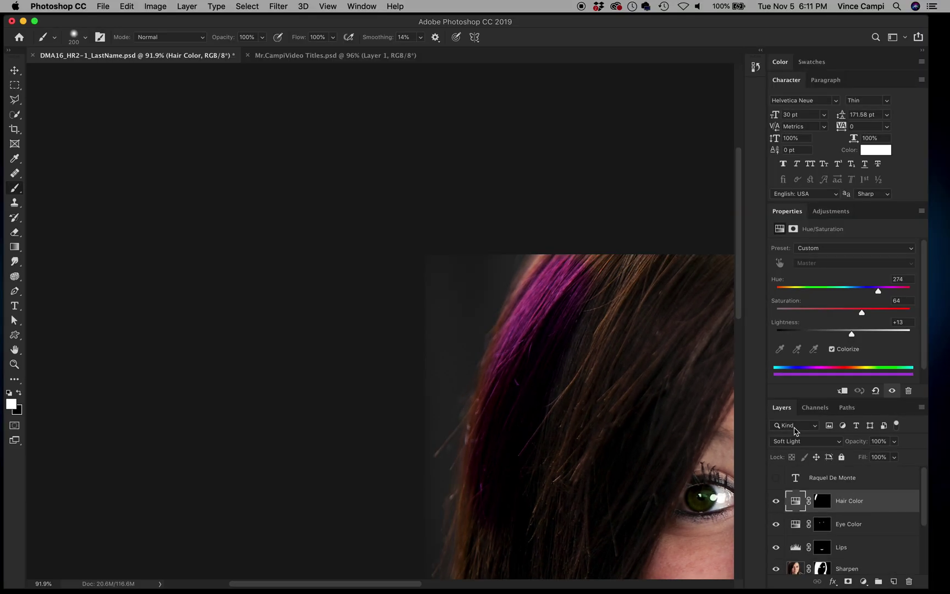
key("super+0")
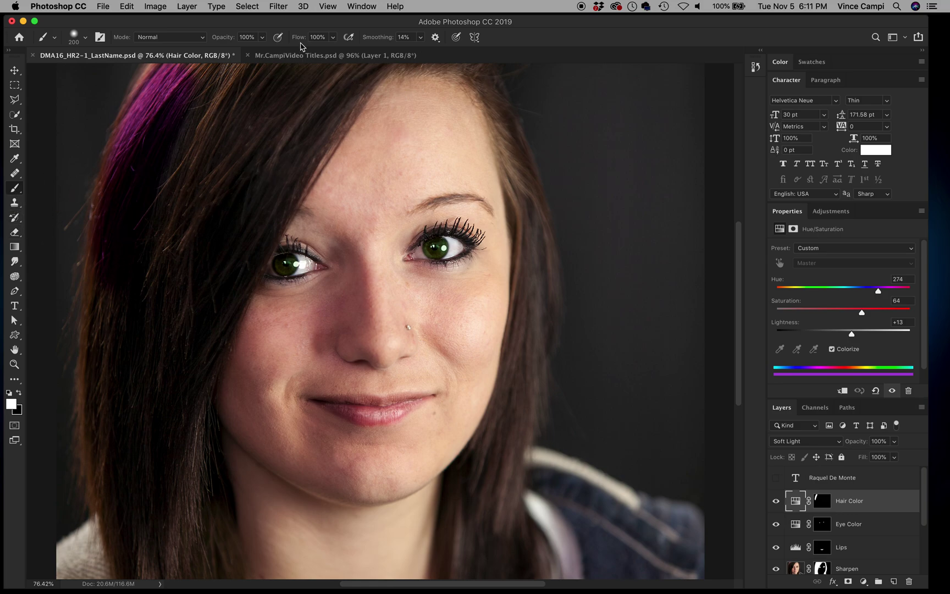
Paint white on the Hair Color mask over the long swept hair beside the face, down to the shoulder, to extend the purple.
left_click(822, 502)
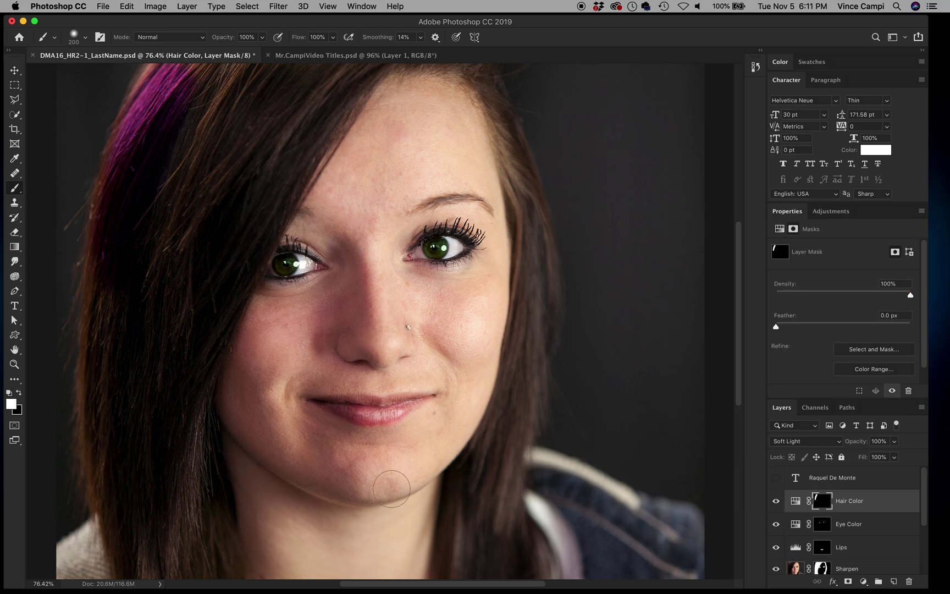
key("bracketright")
key("bracketright")
key("bracketright")
key("bracketright")
key("bracketright")
mouse_move(259, 88)
left_mouse_down()
mouse_move(191, 165)
mouse_move(211, 79)
mouse_move(181, 101)
mouse_move(128, 286)
mouse_move(149, 531)
mouse_move(165, 520)
mouse_move(182, 550)
mouse_move(285, 77)
mouse_move(219, 233)
mouse_move(294, 91)
mouse_move(330, 63)
mouse_move(203, 87)
mouse_move(286, 118)
mouse_move(229, 218)
mouse_move(212, 226)
mouse_move(190, 297)
mouse_move(148, 361)
mouse_move(136, 483)
left_mouse_up()
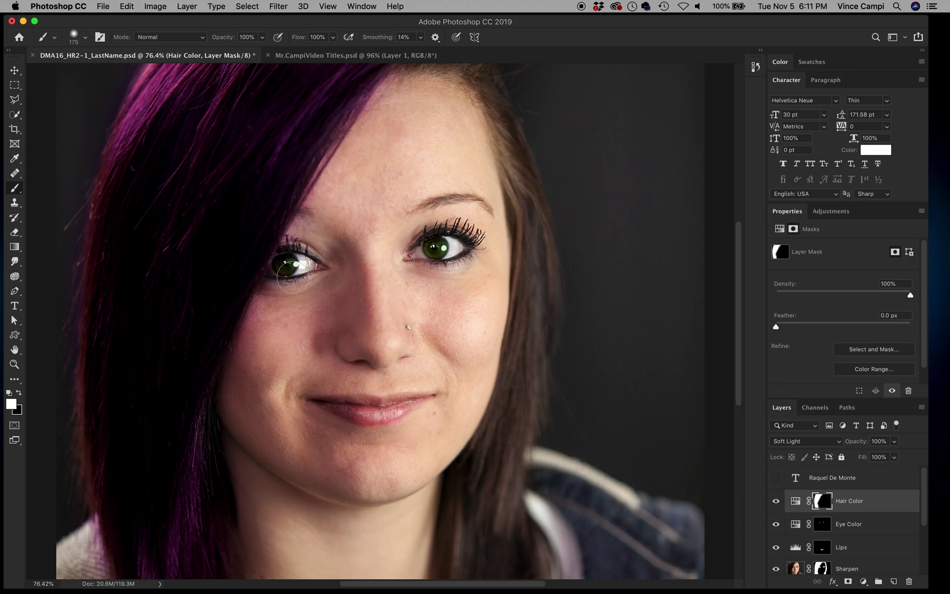
Paint black on the Hair Color mask over the forehead along the hairline, and restore white as the foreground color.
key("x")
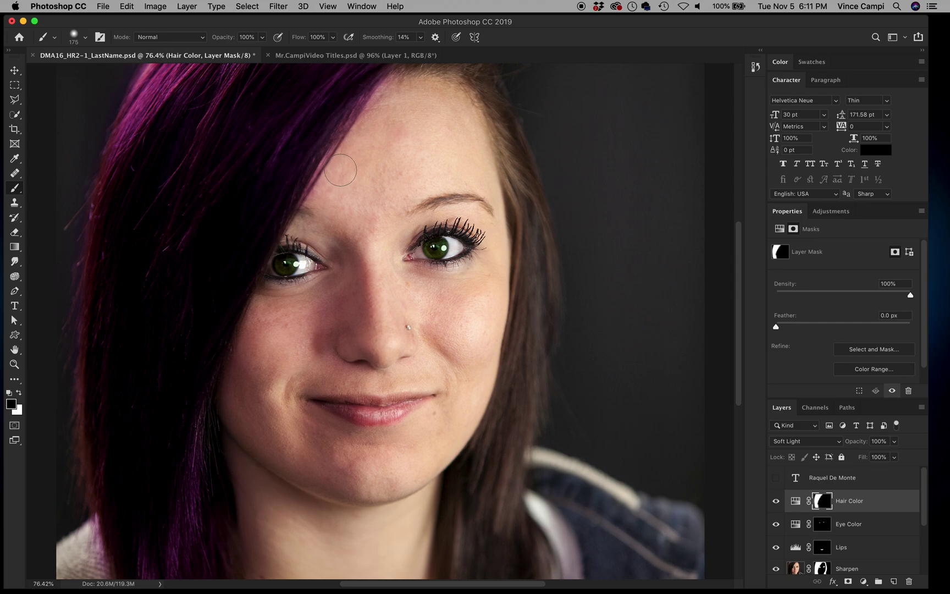
left_click_drag(401, 140, 395, 99)
key("x")
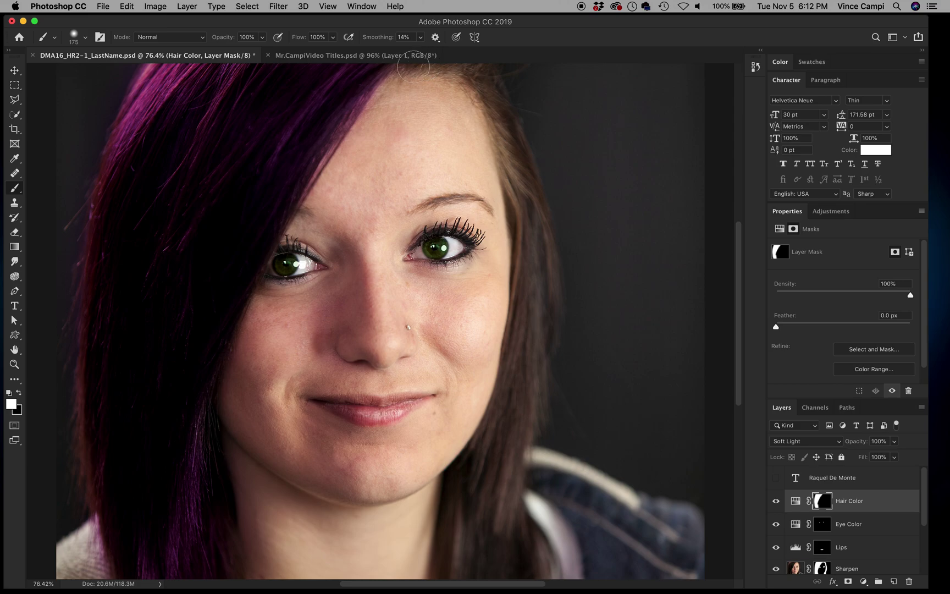
Paint white over the hair on the other side of the face, and mask the color spill off the clothing with a 250 px black brush.
mouse_move(409, 69)
left_mouse_down()
mouse_move(463, 63)
mouse_move(491, 78)
mouse_move(521, 210)
mouse_move(530, 167)
mouse_move(507, 124)
mouse_move(534, 258)
mouse_move(532, 195)
mouse_move(518, 157)
mouse_move(516, 206)
left_mouse_up()
mouse_move(532, 250)
left_mouse_down()
mouse_move(529, 307)
mouse_move(540, 254)
mouse_move(545, 284)
mouse_move(543, 381)
left_mouse_up()
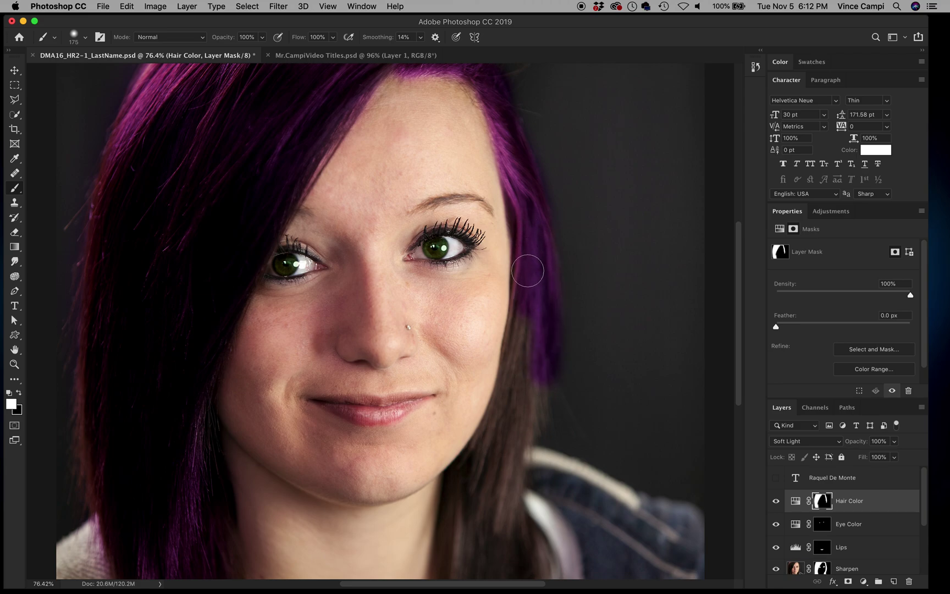
mouse_move(528, 298)
left_mouse_down()
mouse_move(515, 378)
mouse_move(479, 485)
mouse_move(475, 556)
mouse_move(493, 524)
mouse_move(500, 456)
mouse_move(530, 361)
mouse_move(533, 410)
mouse_move(501, 575)
left_mouse_up()
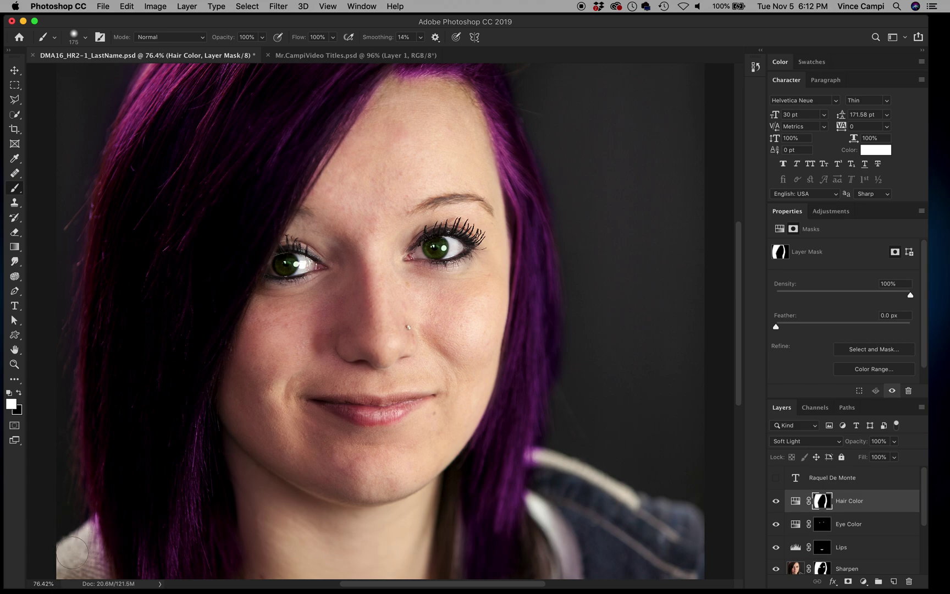
key("x")
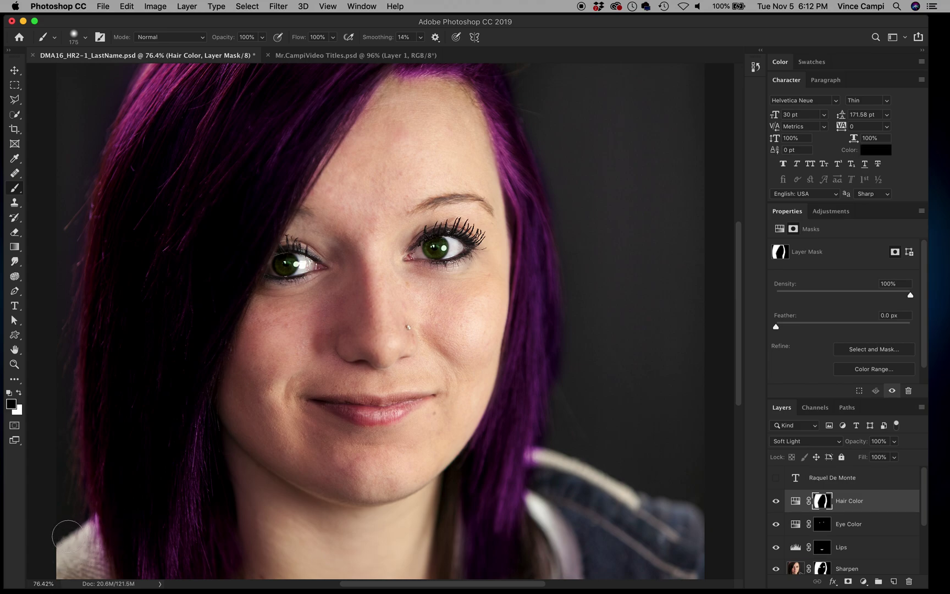
key("bracketright")
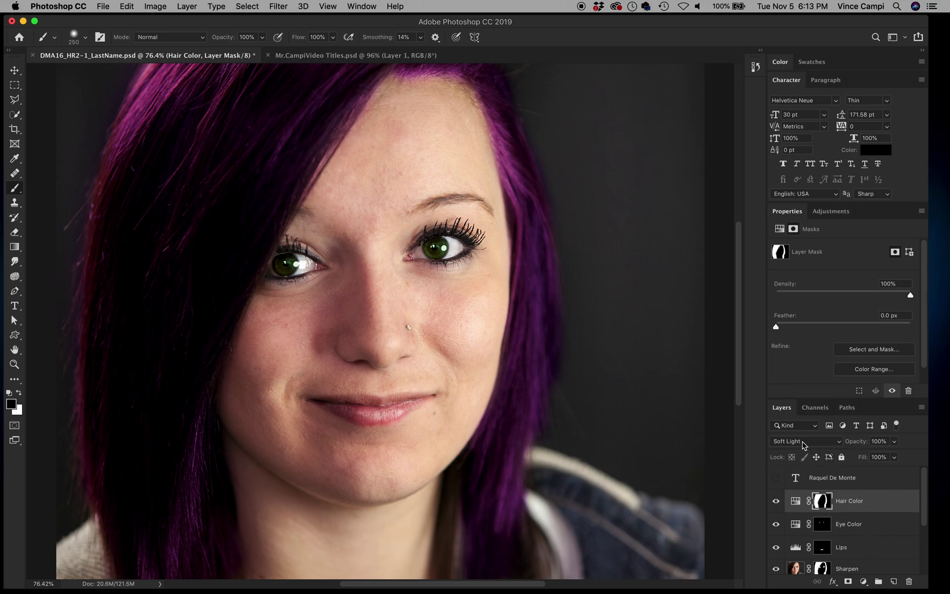
Turn the hair green by setting the Hair Color adjustment's Hue to 138 and Lightness to +22.
key("super+2")
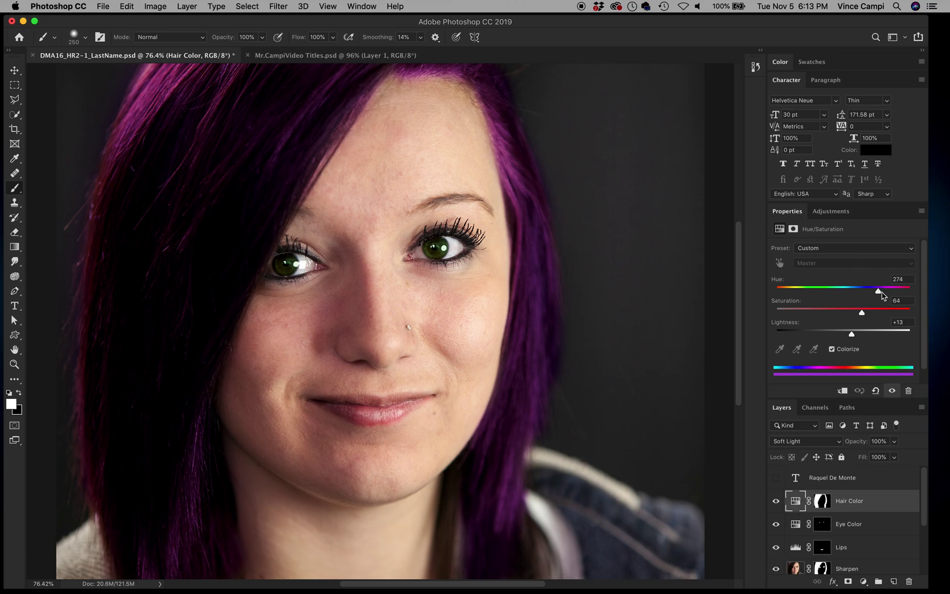
left_click_drag(878, 294, 868, 296)
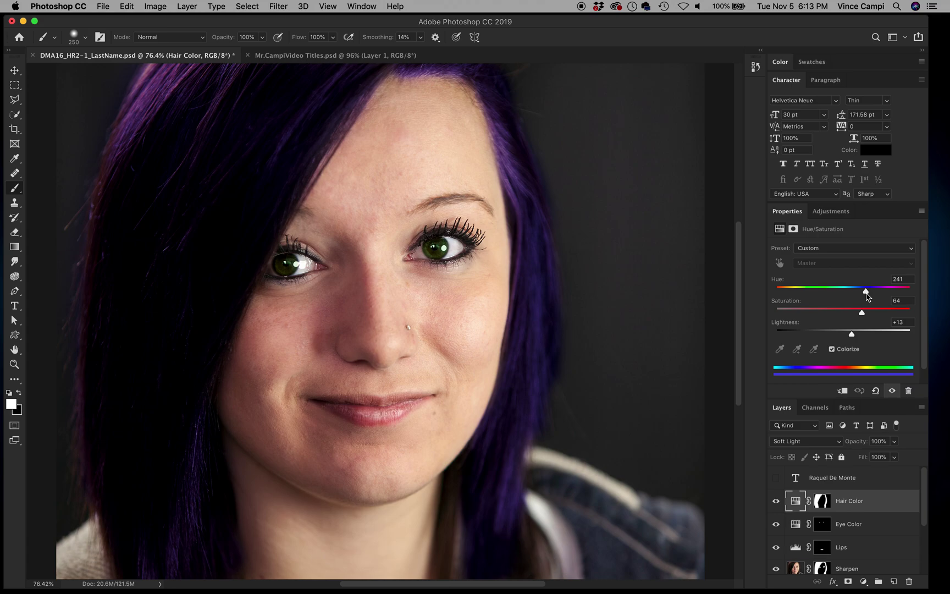
left_click_drag(862, 302, 849, 304)
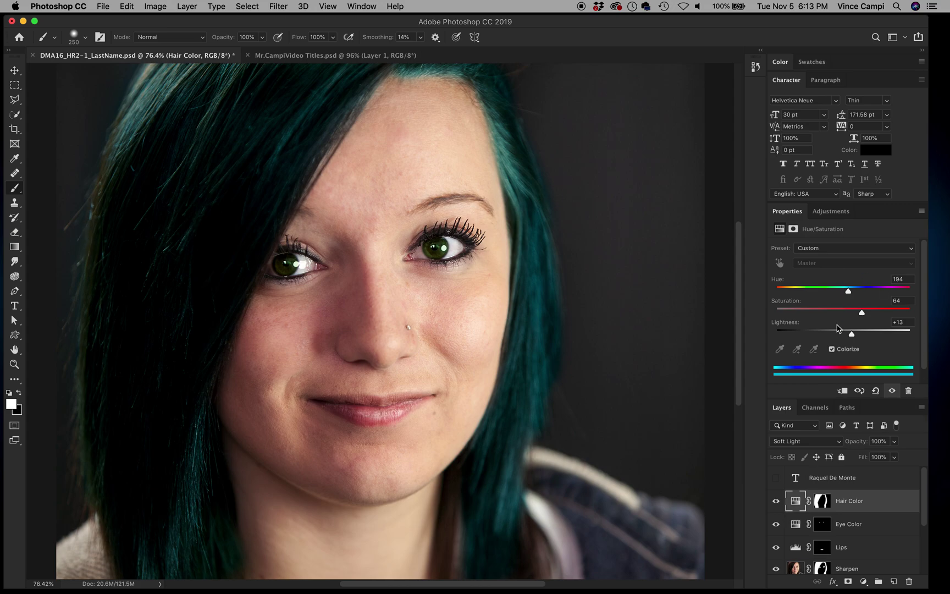
left_click_drag(851, 339, 860, 338)
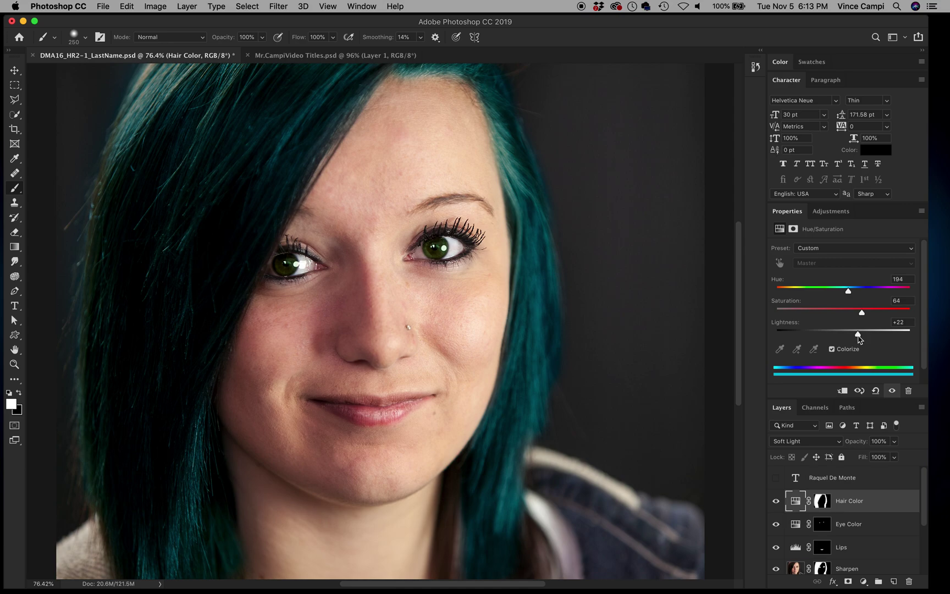
left_click_drag(848, 293, 829, 299)
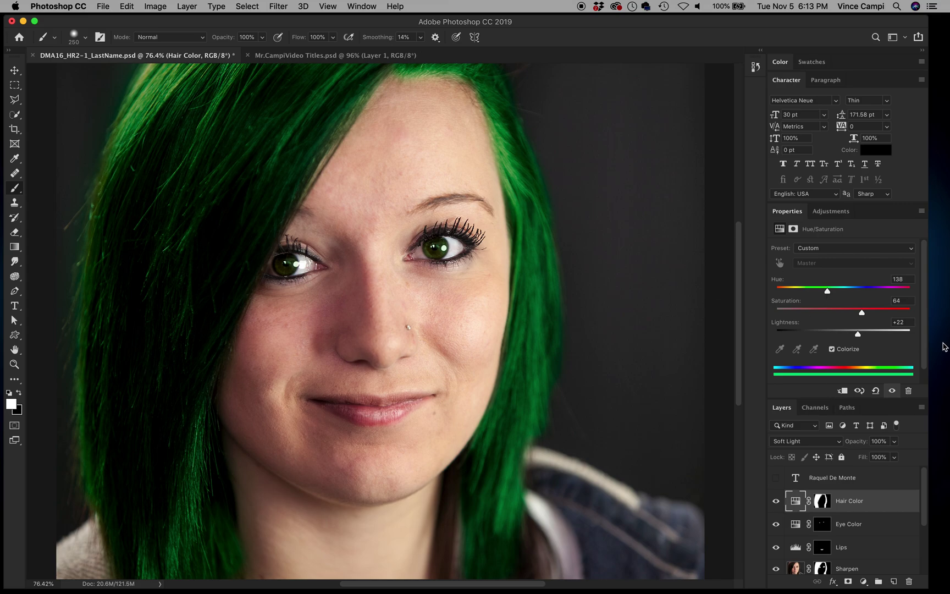
Paint black on the Hair Color mask over a patch of outer hair, and paint the patch back in white.
left_click(822, 500)
key("x")
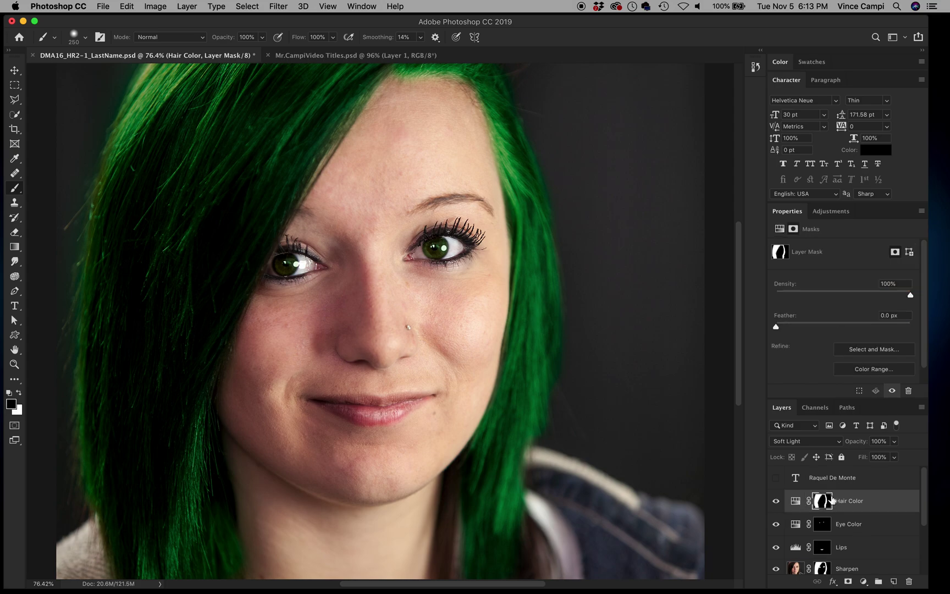
left_click_drag(131, 153, 125, 214)
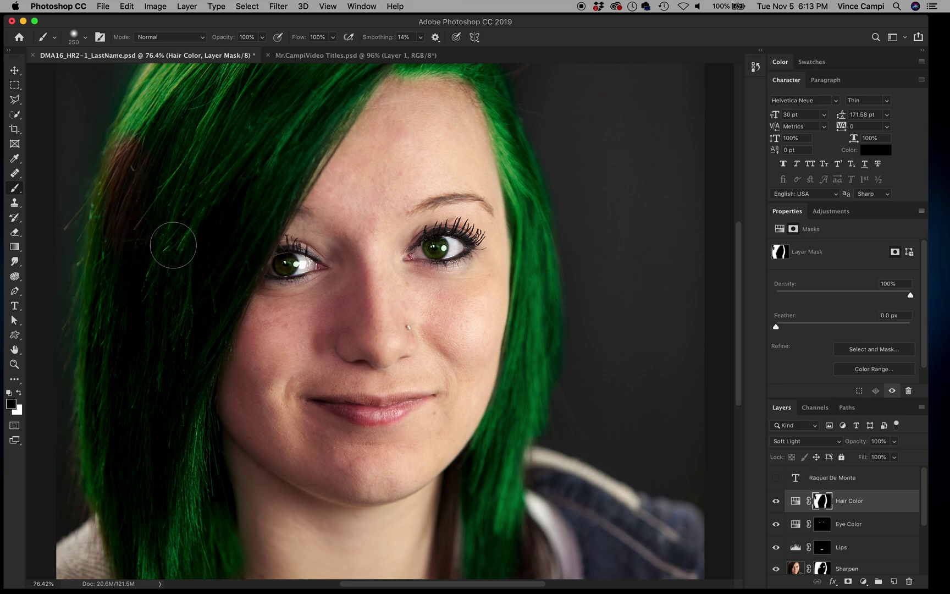
key("x")
mouse_move(153, 113)
left_mouse_down()
mouse_move(122, 228)
mouse_move(144, 146)
mouse_move(131, 147)
mouse_move(122, 165)
mouse_move(116, 227)
mouse_move(133, 148)
mouse_move(126, 153)
left_mouse_up()
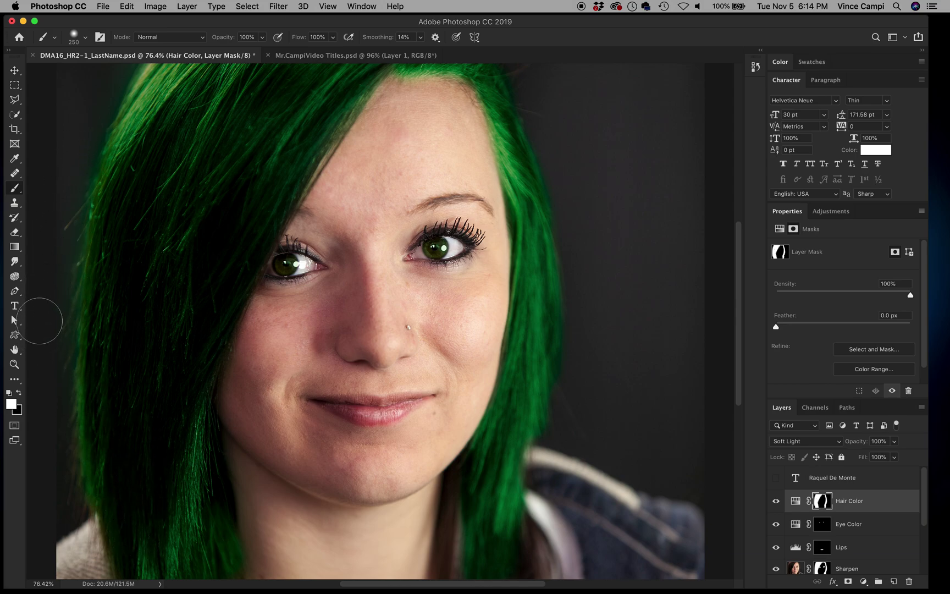
Reduce the mask brush to 80 px, with white as the foreground color and 50% brush opacity.
key("x")
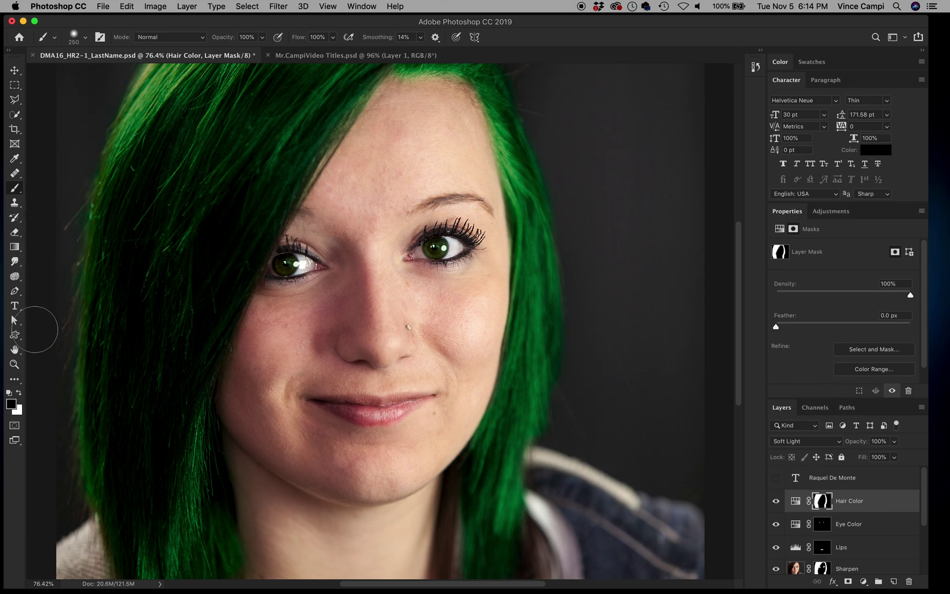
key("bracketleft")
key("bracketleft")
key("bracketleft")
key("bracketleft")
key("bracketleft")
key("bracketleft")
key("x")
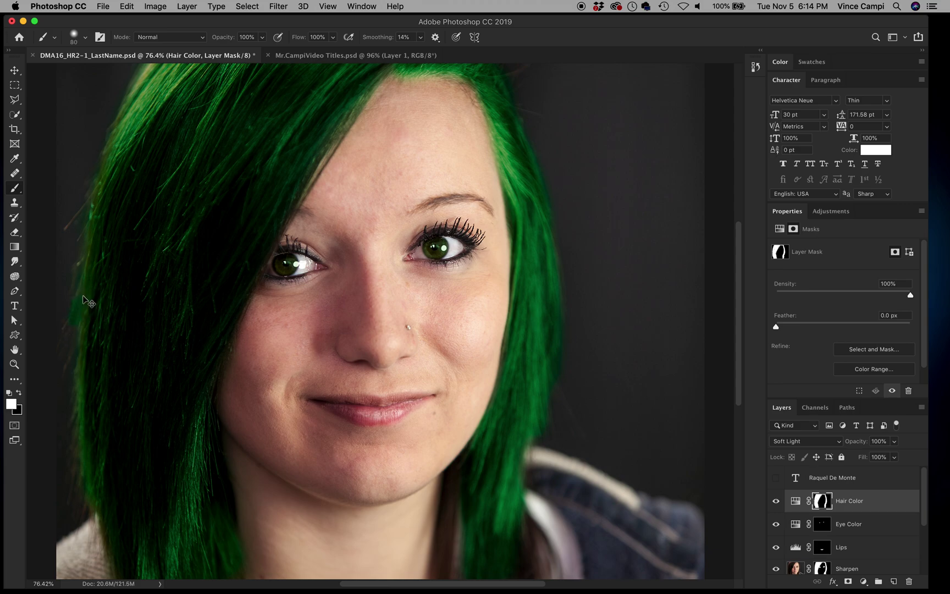
key("5")
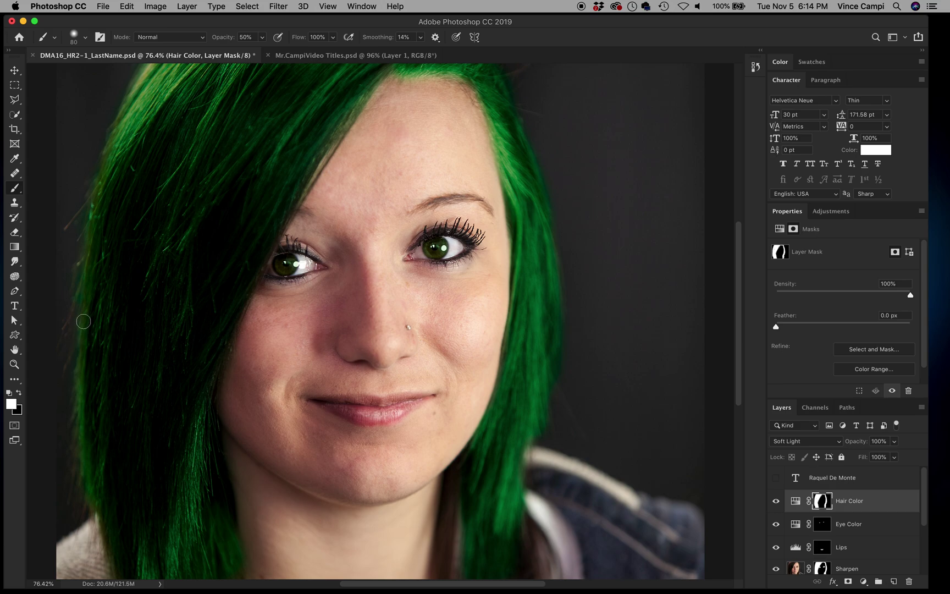
Enlarge the brush to 700 px.
key("bracketright")
key("bracketright")
key("bracketright")
key("bracketright")
key("bracketright")
key("bracketright")
key("bracketright")
key("bracketright")
key("bracketright")
key("bracketright")
key("bracketright")
key("bracketright")
Heal the flyaway hair at the outer edge of the swept hair on the Under Eyes layer with the Spot Healing Brush.
left_click(863, 507)
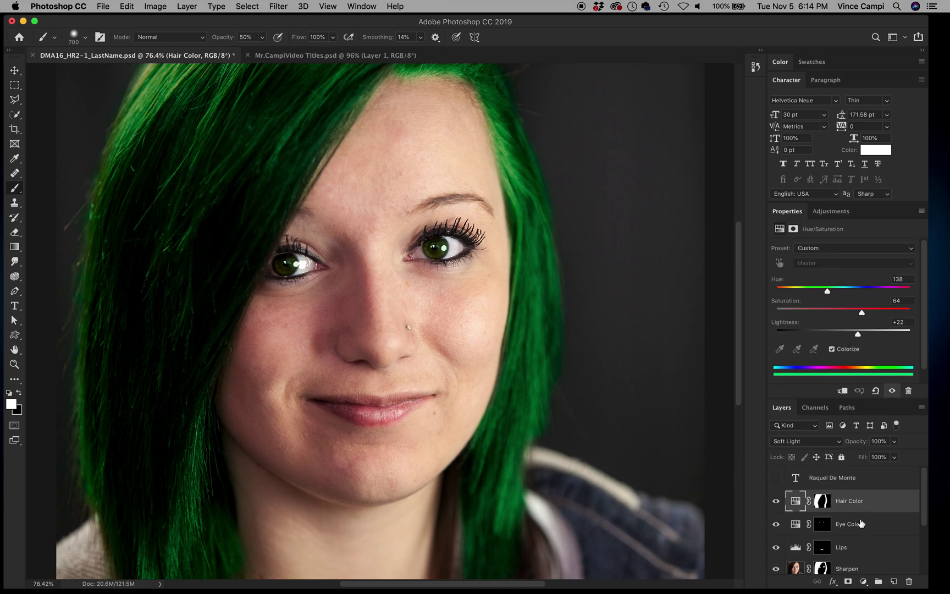
left_click(796, 568)
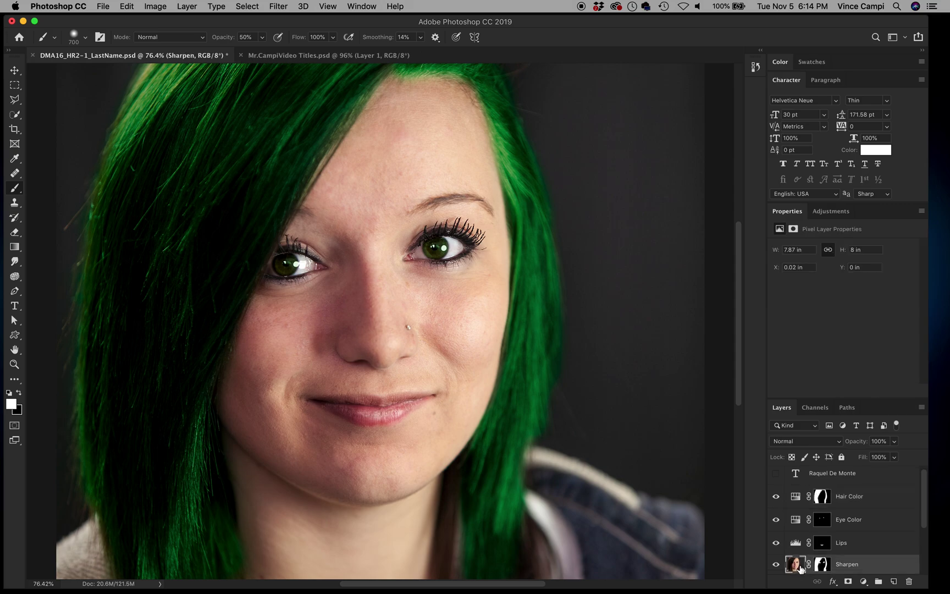
scroll(798, 568, "down", 3)
scroll(795, 567, "up", 2)
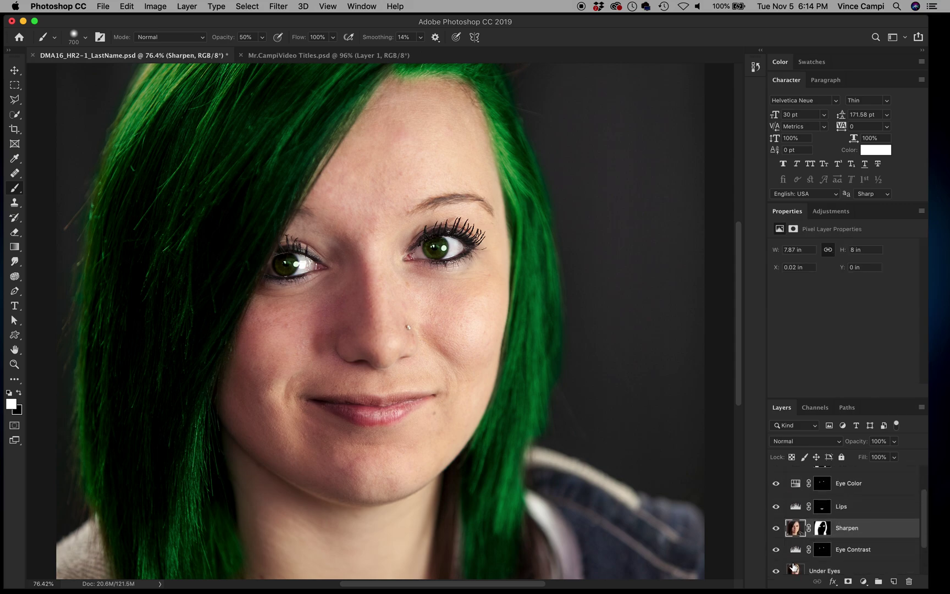
scroll(794, 534, "down", 1)
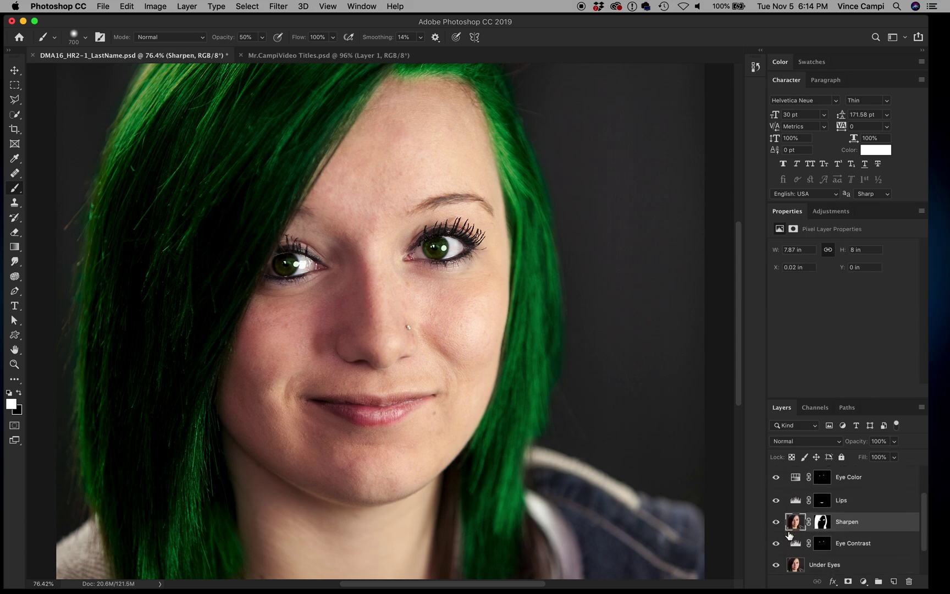
left_click(797, 570)
scroll(796, 570, "down", 2)
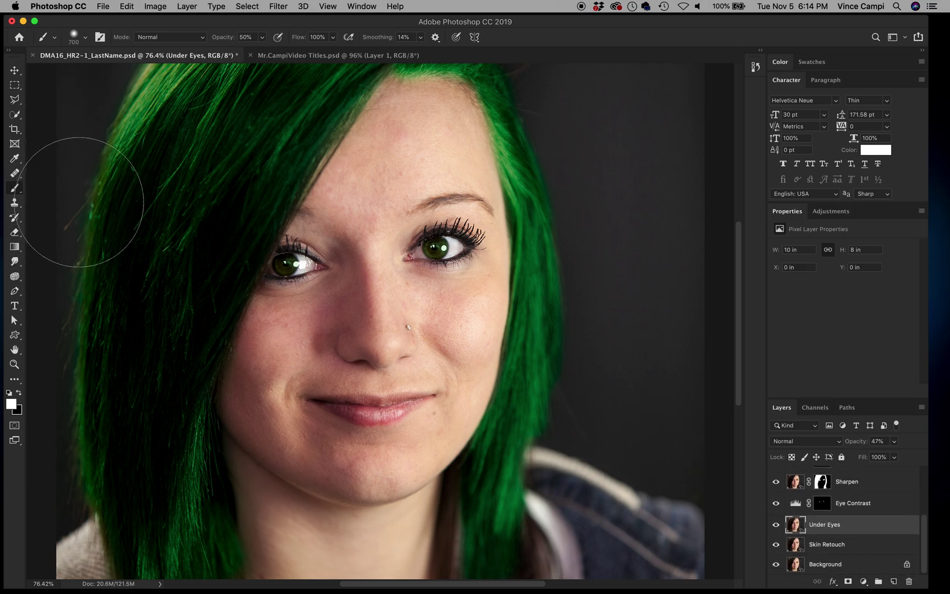
left_click(15, 174)
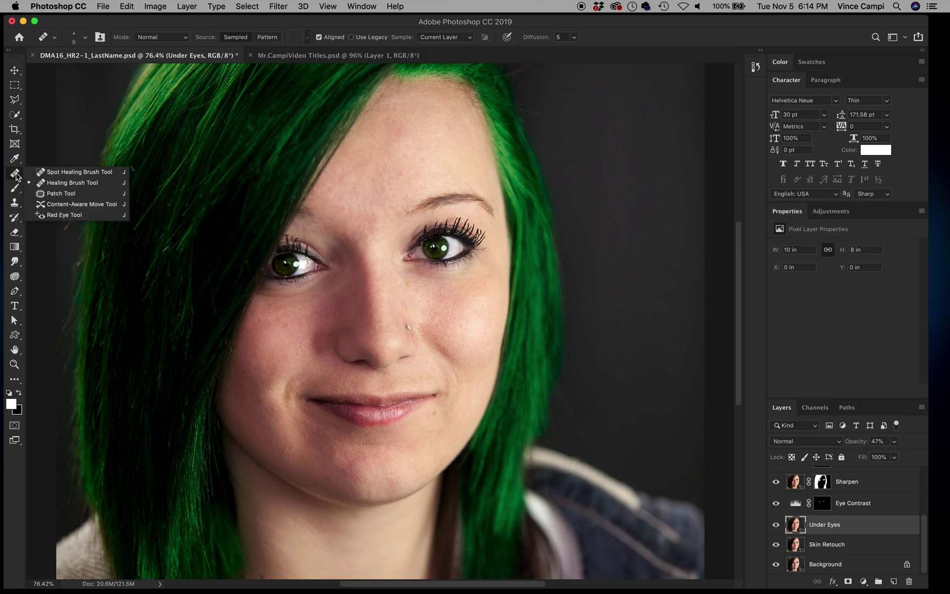
left_click(71, 173)
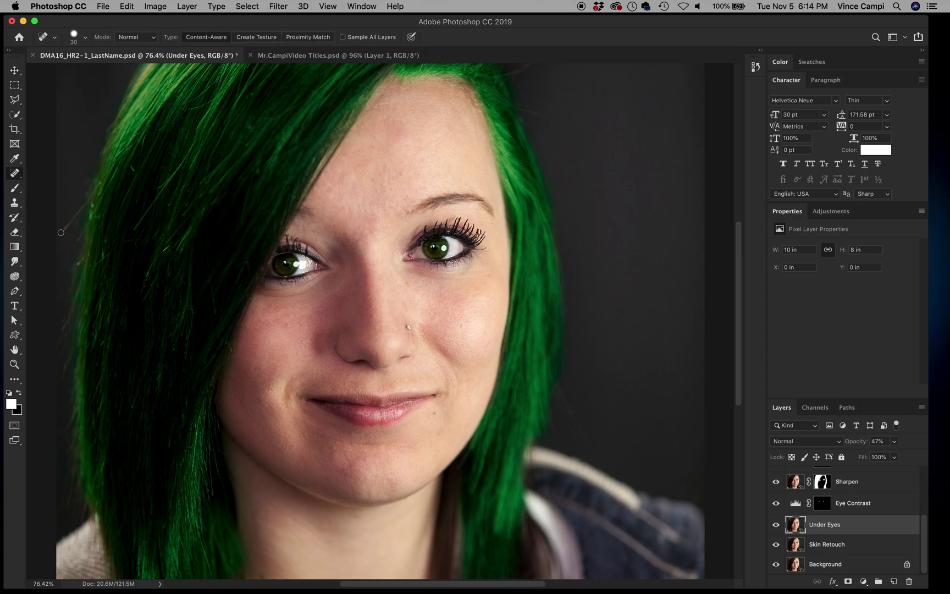
left_click_drag(71, 217, 79, 210)
Heal the stray hairs in the background above the denim jacket on the Skin Retouch layer, with the healing brush at 70 px.
left_click(795, 484)
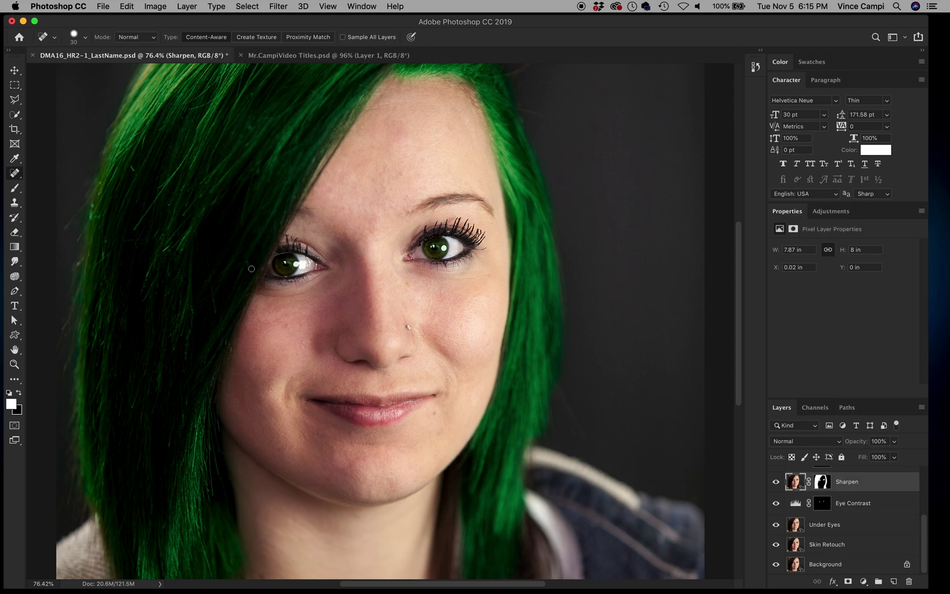
left_click(799, 530)
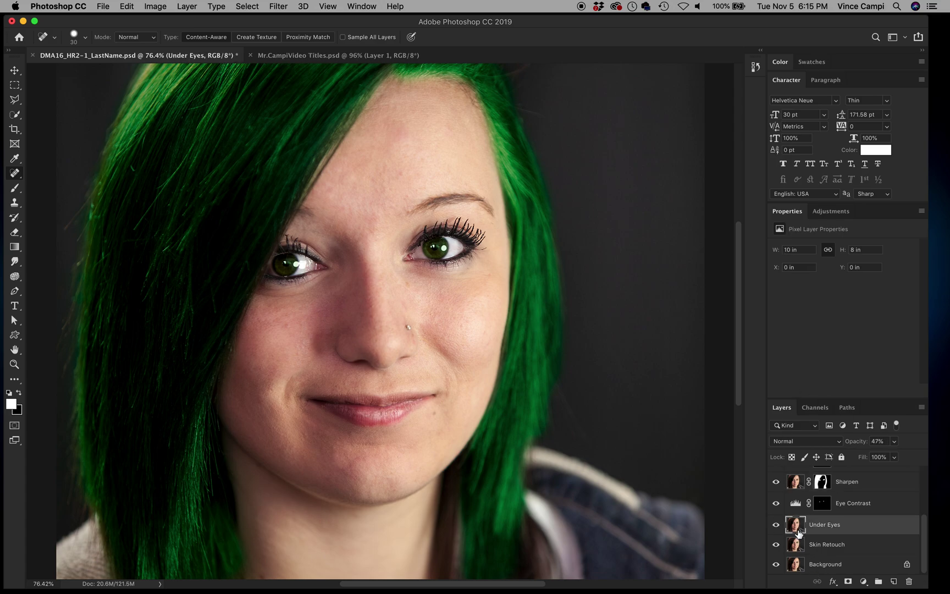
left_click(796, 544)
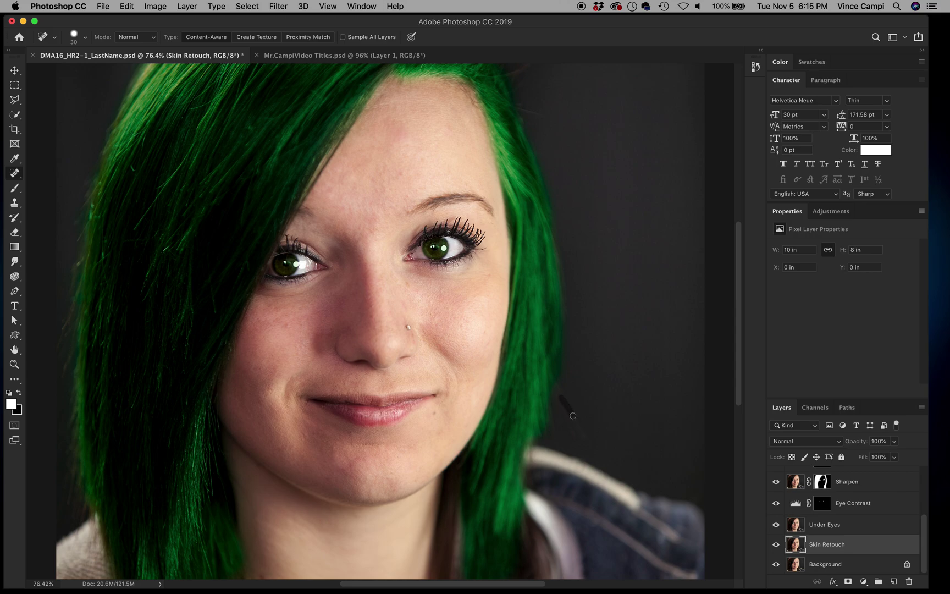
left_click_drag(584, 437, 578, 434)
key("bracketright")
left_click_drag(567, 395, 577, 439)
left_click_drag(570, 395, 602, 436)
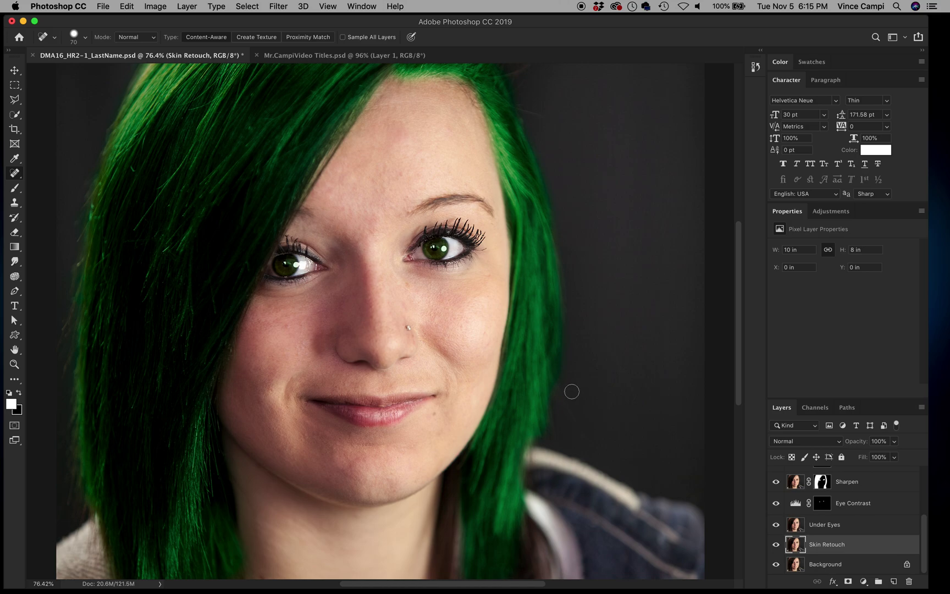
Heal the stray hair beside the lower outer edge of the hair on the Skin Retouch layer, using Healing Brush samples of nearby dark background.
left_click_drag(564, 394, 581, 427)
left_click_drag(12, 180, 85, 182)
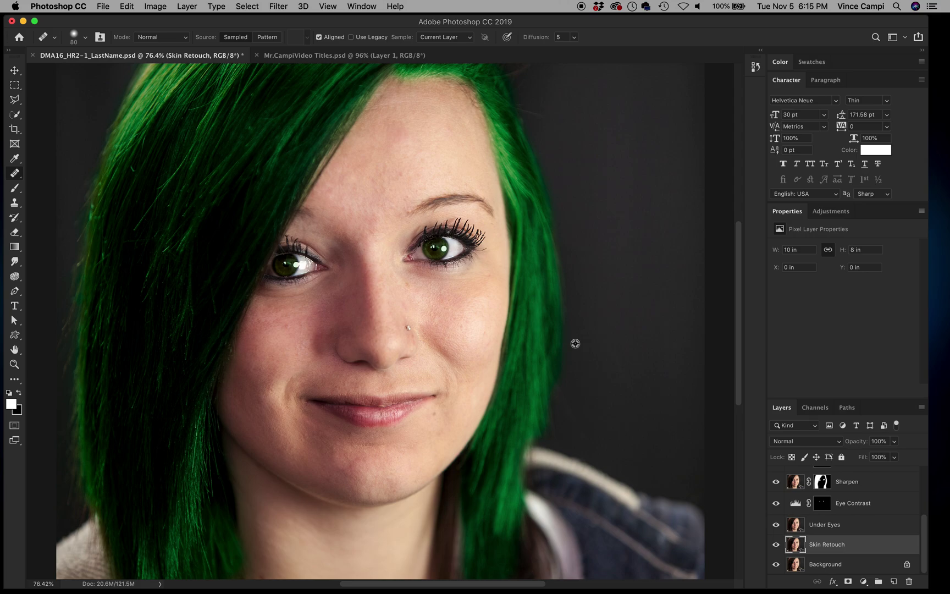
left_click(589, 389, "alt")
mouse_move(562, 387)
left_mouse_down()
mouse_move(566, 416)
mouse_move(587, 427)
left_mouse_up()
left_click_drag(565, 394, 580, 426)
Repeat the stray-hair healing beside the outer hair edge on the Under Eyes layer, sampling the nearby background.
left_click(851, 529)
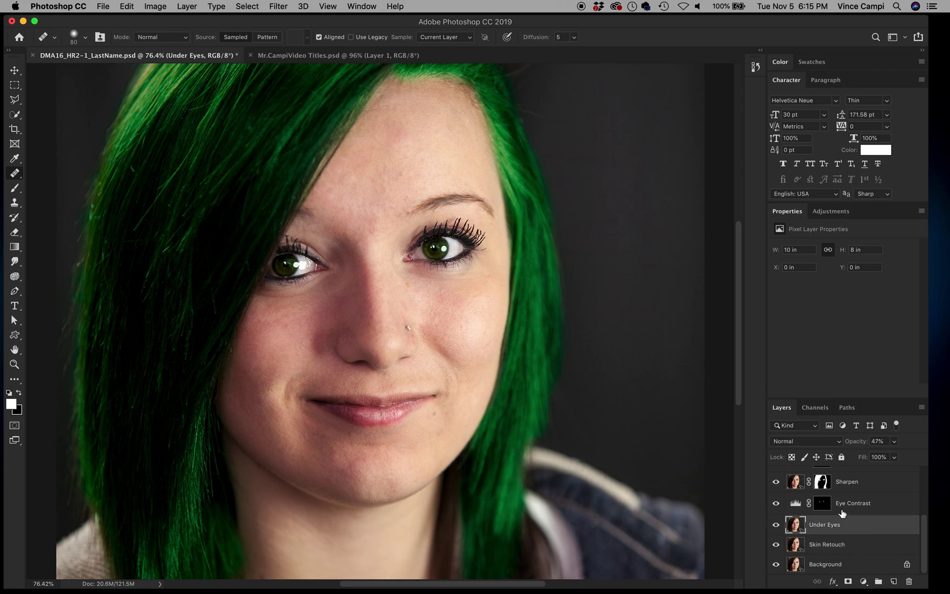
left_click(584, 378, "alt")
left_click_drag(564, 392, 581, 431)
Switch to the Brush tool, enlarge the layer list area and select the Hair Color adjustment layer.
left_click(849, 483)
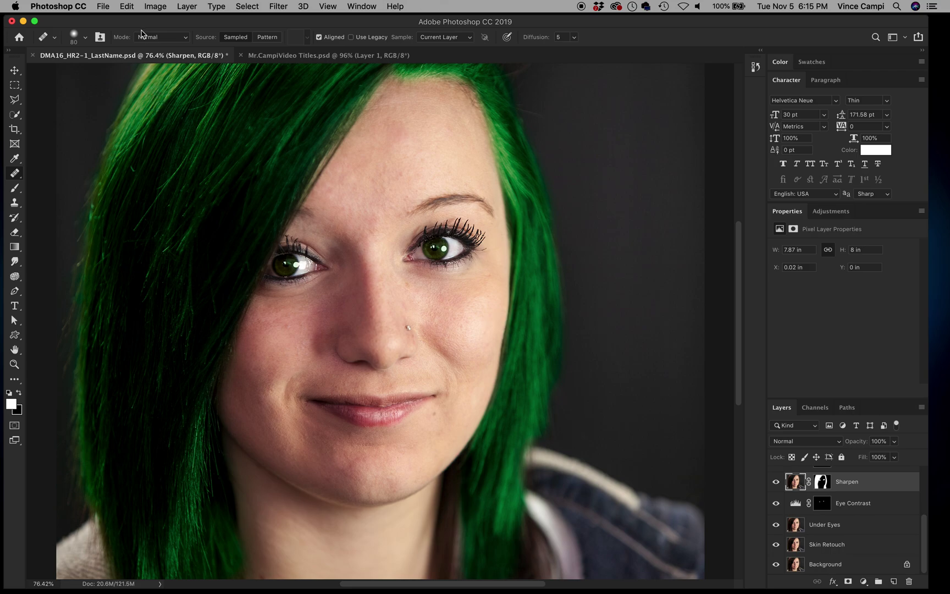
left_click(15, 187)
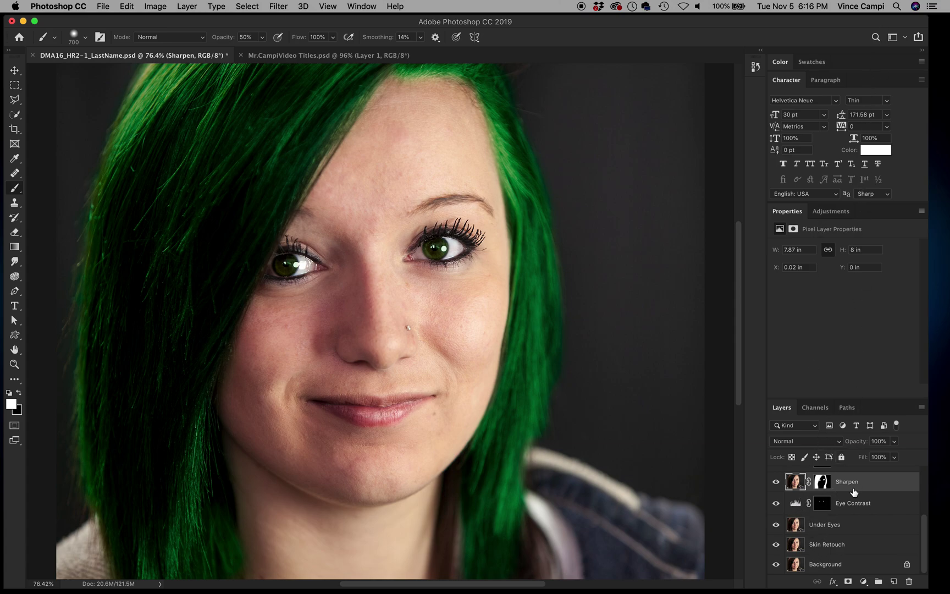
scroll(854, 491, "up", 3)
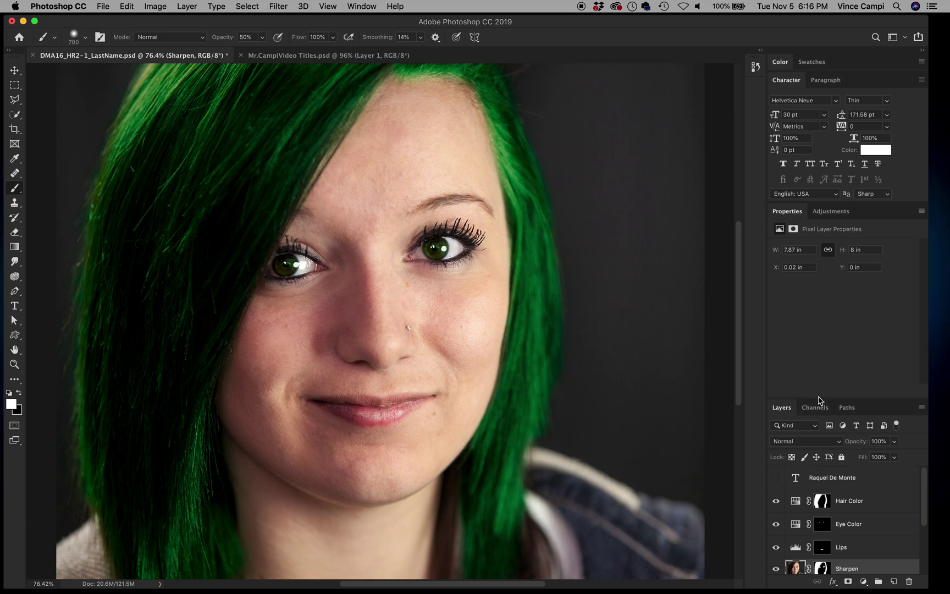
left_click_drag(819, 397, 809, 321)
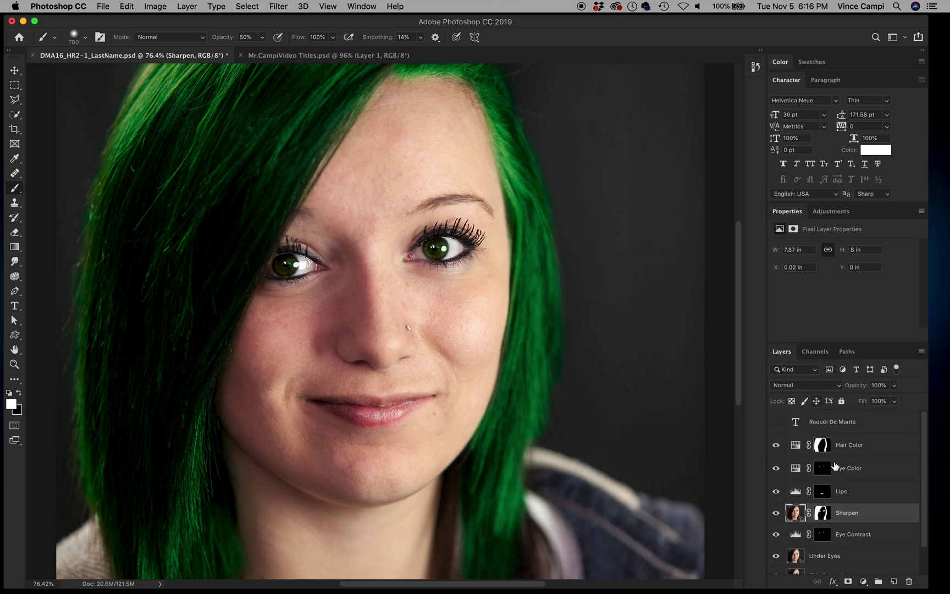
left_click(882, 452)
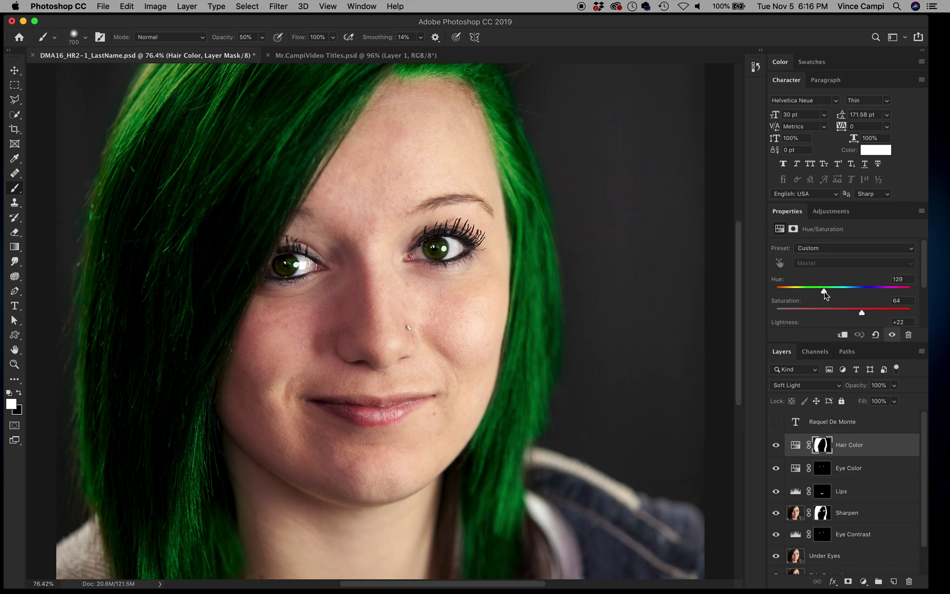
Try hue values of 18, 194 and 307 on the Hair Color adjustment.
left_click_drag(822, 297, 785, 305)
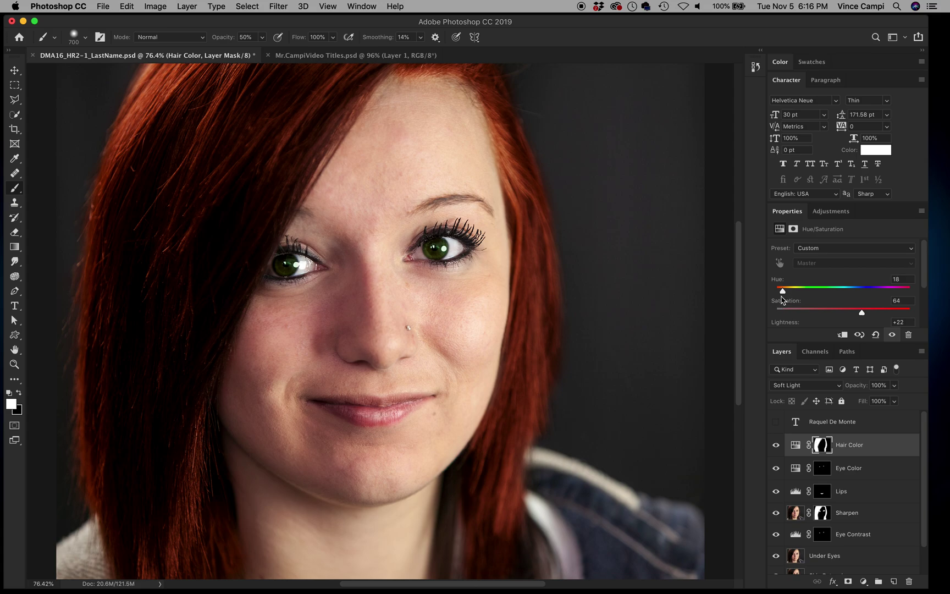
left_click_drag(783, 295, 852, 291)
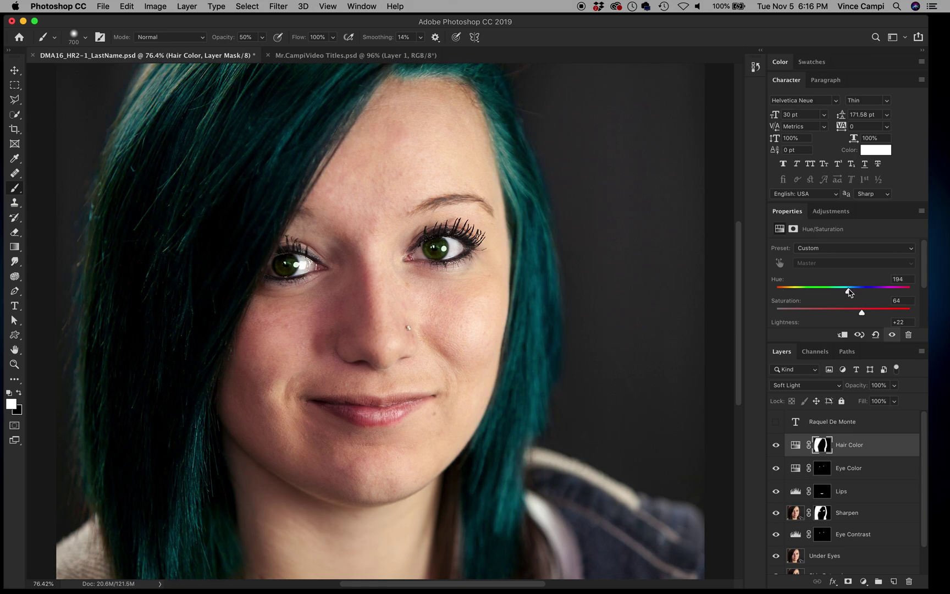
left_click_drag(849, 292, 888, 293)
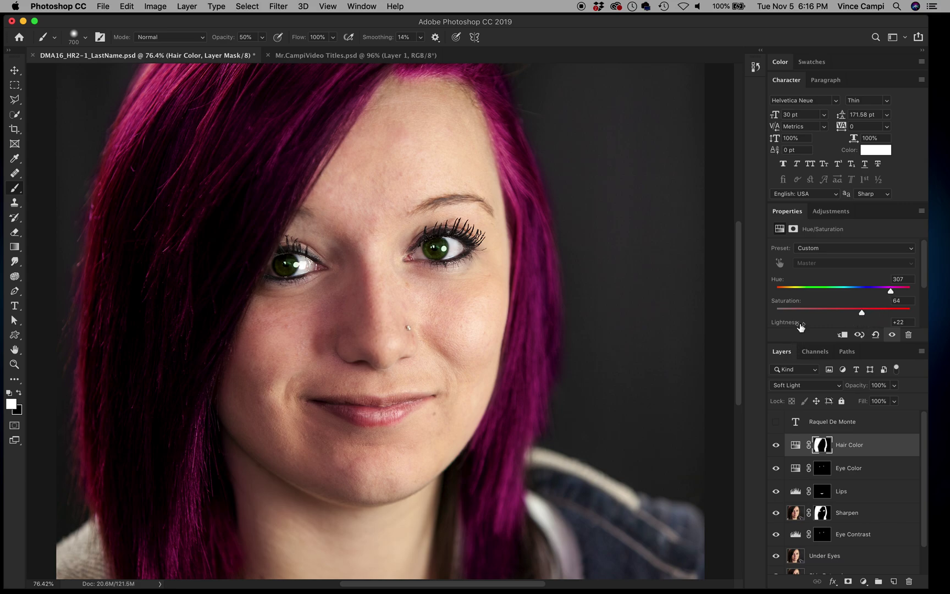
Recolor the hair purple with Hue 271, Saturation 34 and Lightness +25 on the Hair Color adjustment, and save the document.
left_click(787, 80)
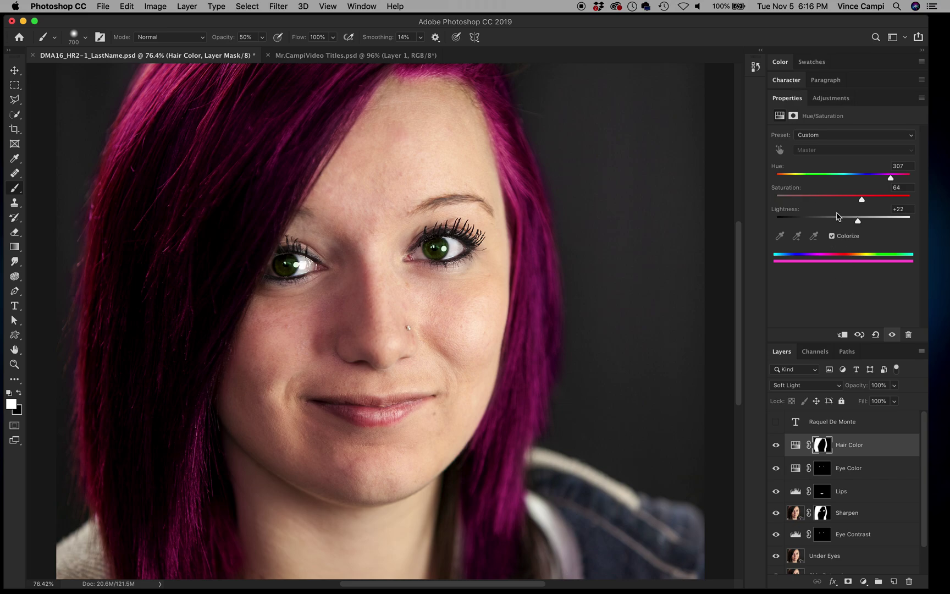
left_click_drag(862, 202, 860, 224)
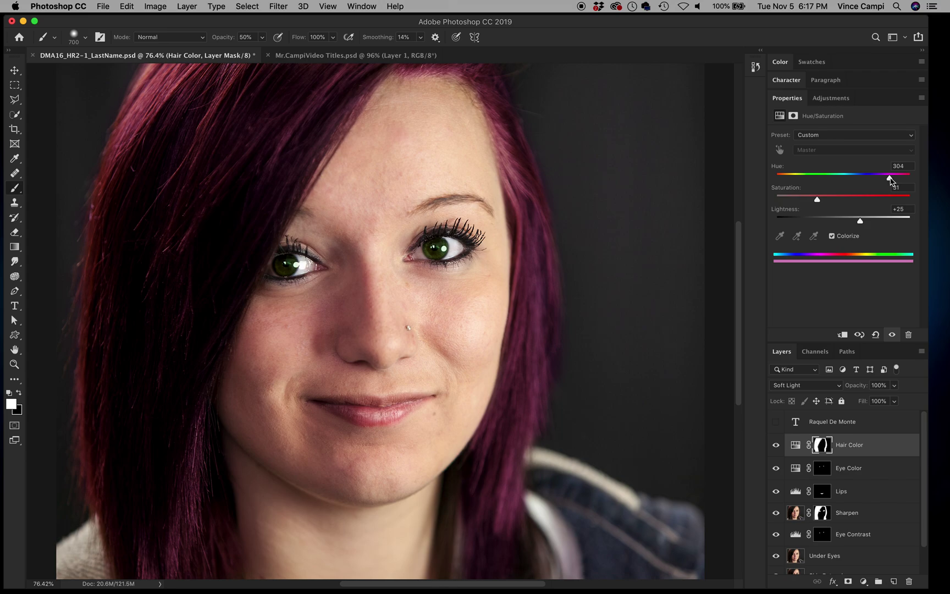
left_click_drag(890, 180, 894, 182)
left_click_drag(893, 183, 879, 196)
left_click_drag(817, 199, 823, 201)
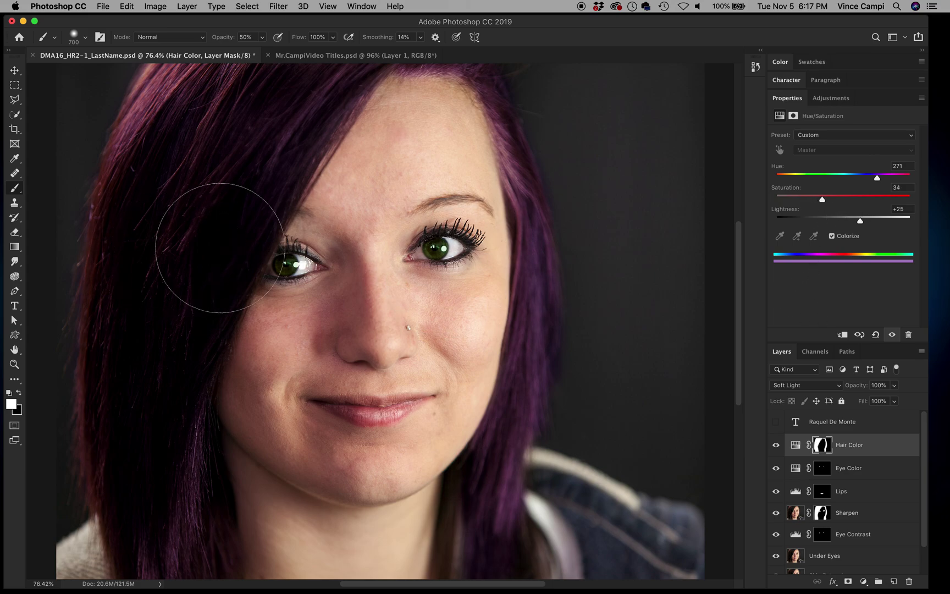
key("super+s")
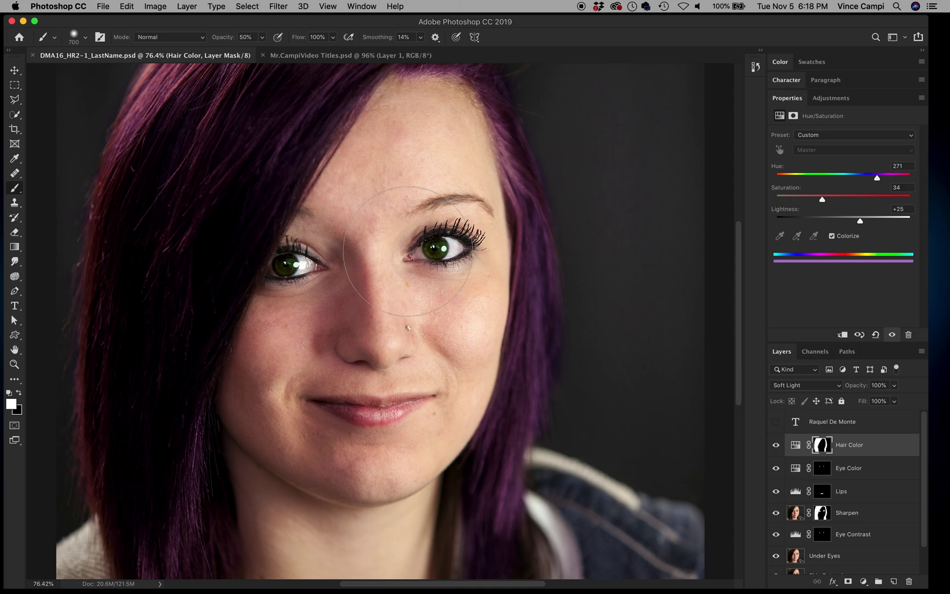
Reduce the brush size to 175 px and target the Hair Color adjustment itself instead of its mask.
key("bracketleft")
key("bracketleft")
key("bracketleft")
key("bracketleft")
key("bracketleft")
key("bracketleft")
key("bracketleft")
left_click(889, 446)
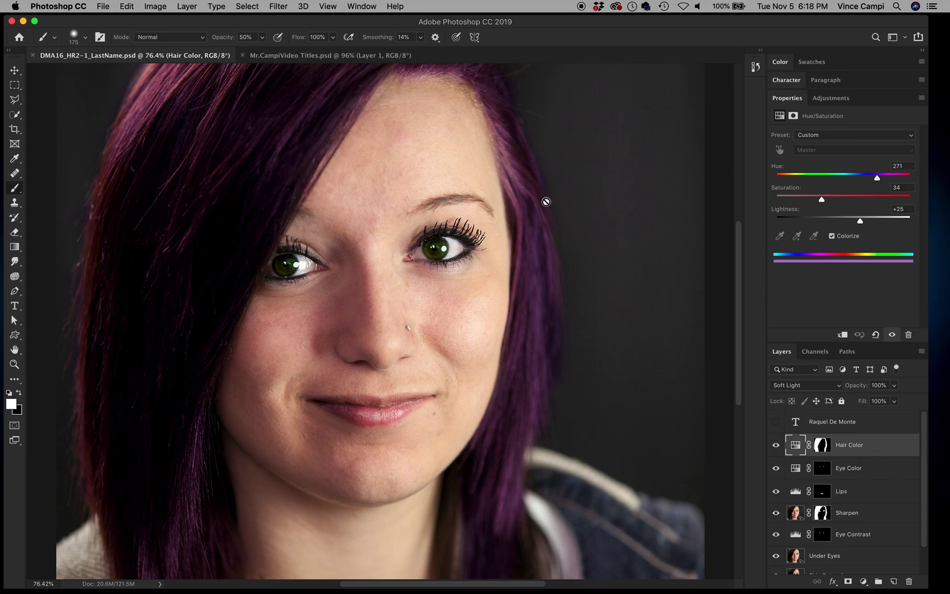
Start saving the portrait under a new name, DMA16_HR3_LastName, in the P6_Campi folder.
left_click(104, 6)
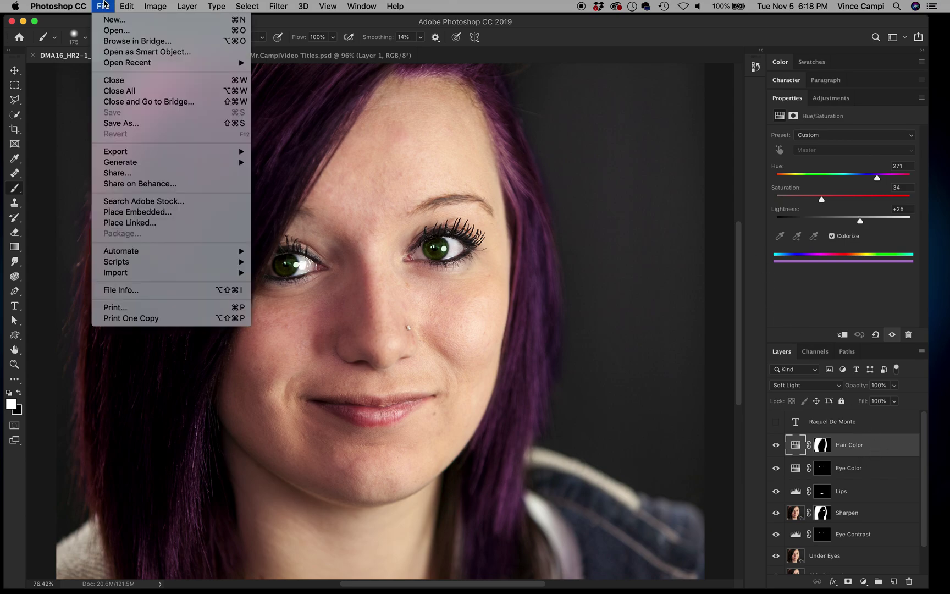
left_click(106, 123)
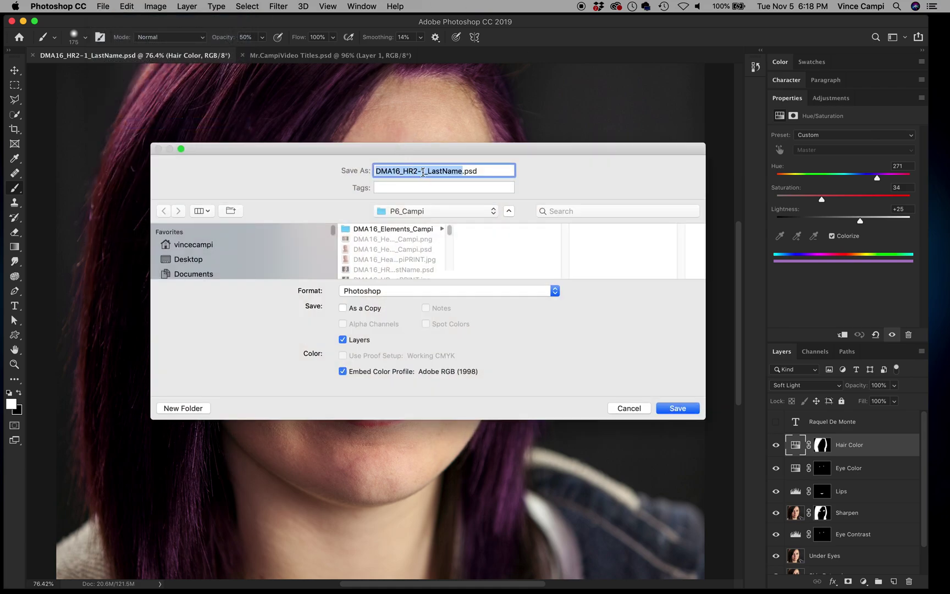
left_click(424, 171)
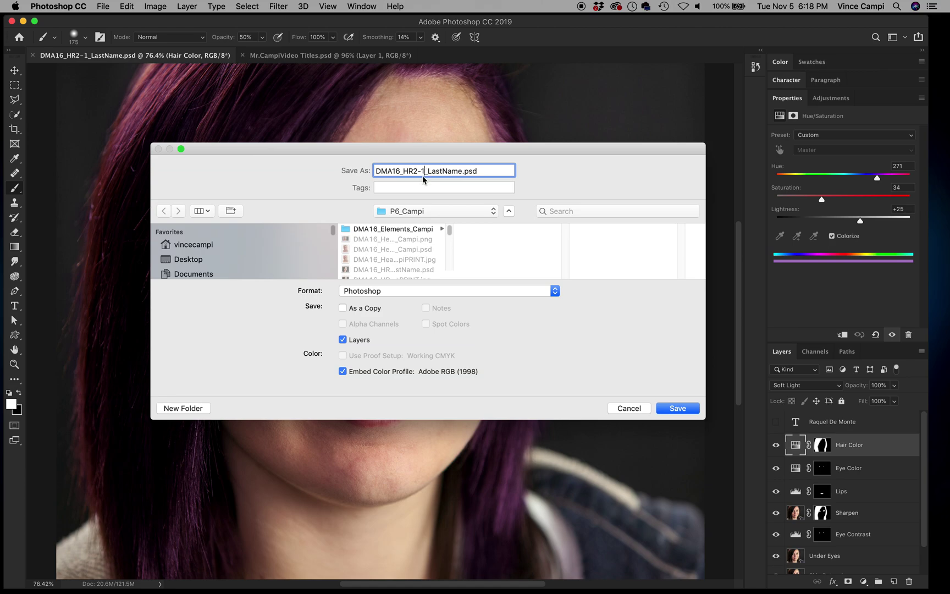
key("BackSpace")
key("BackSpace")
key("BackSpace")
type("3")
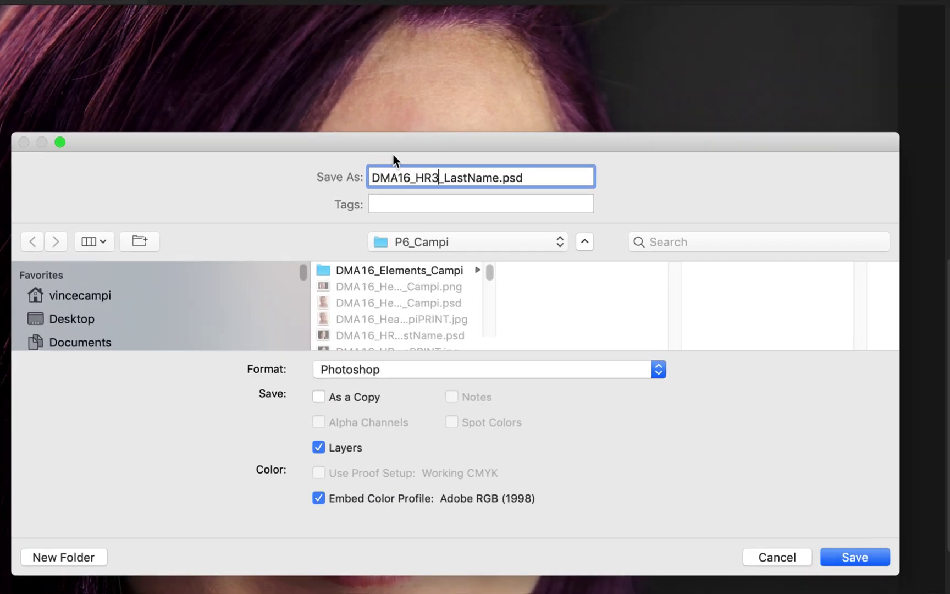
Save the renamed file as a JPEG at Maximum quality 12 with the Baseline ("Standard") format option.
left_click(346, 368)
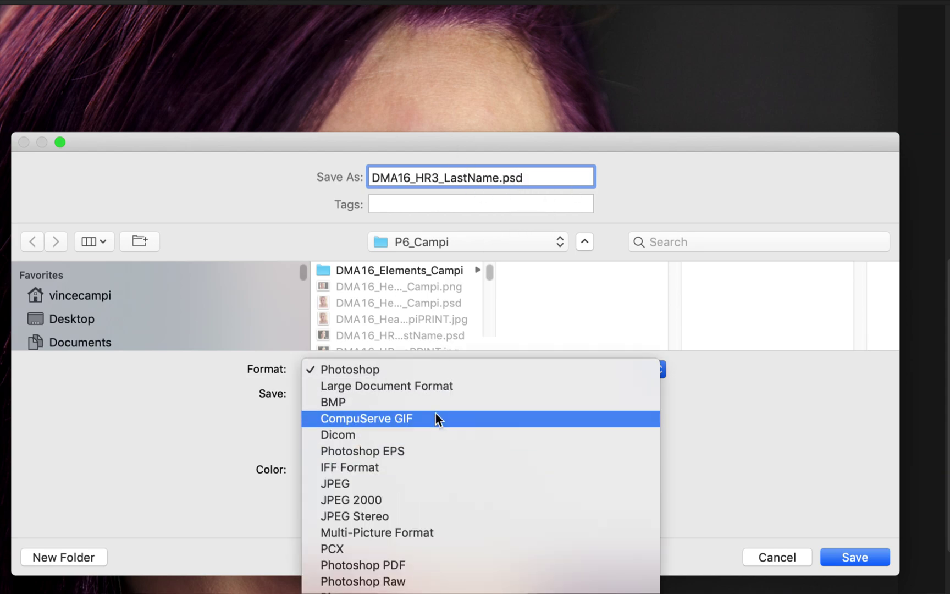
left_click(389, 480)
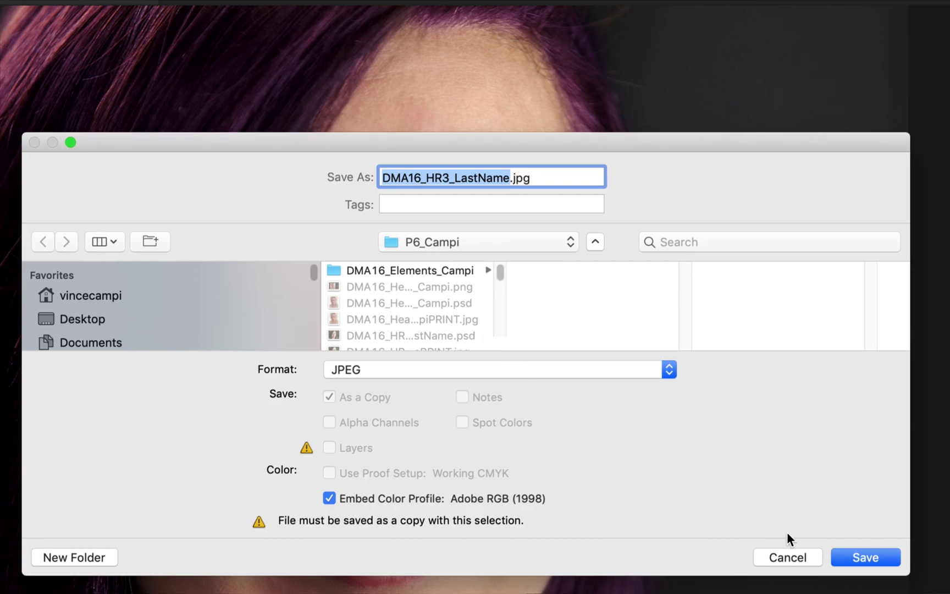
left_click(862, 554)
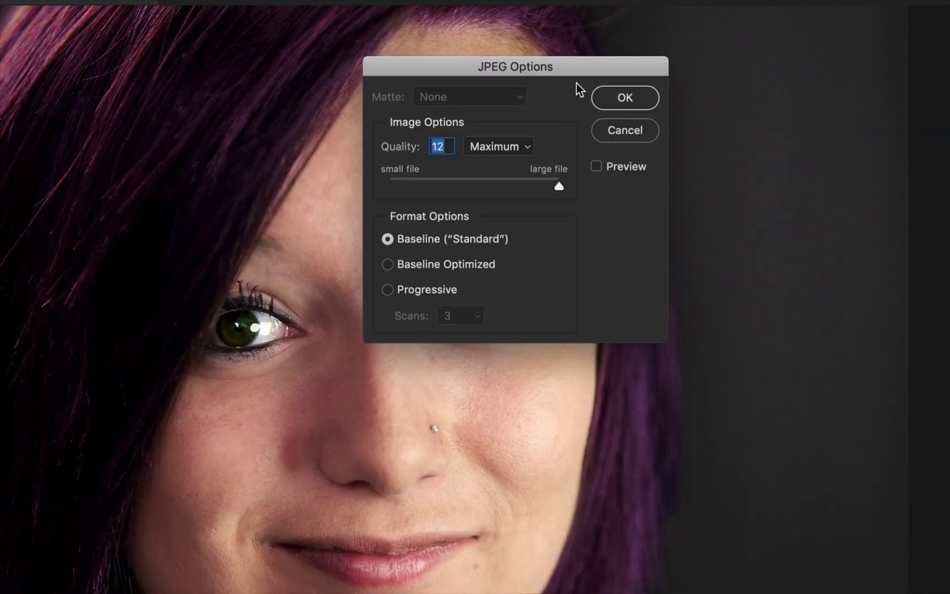
left_click_drag(452, 65, 398, 72)
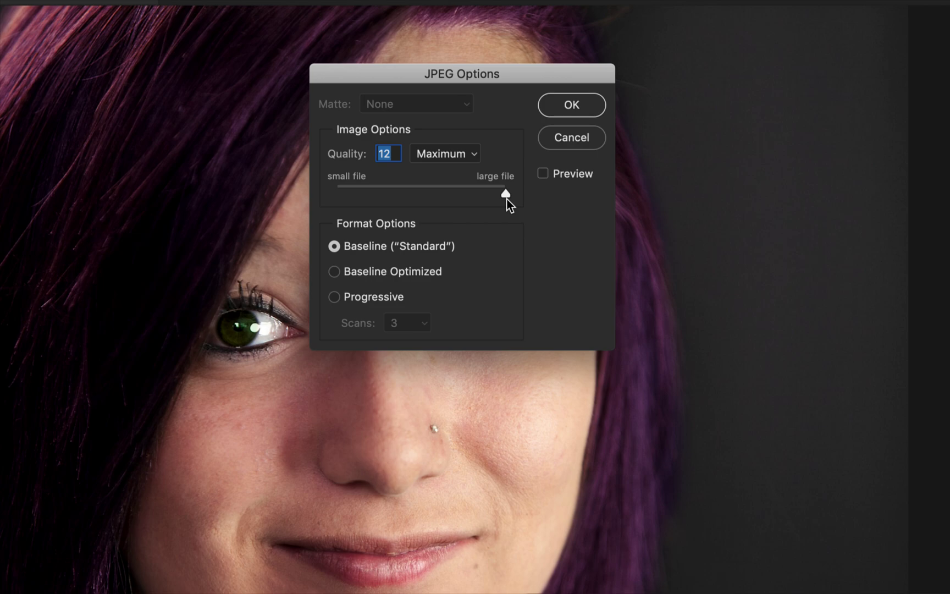
left_click(572, 105)
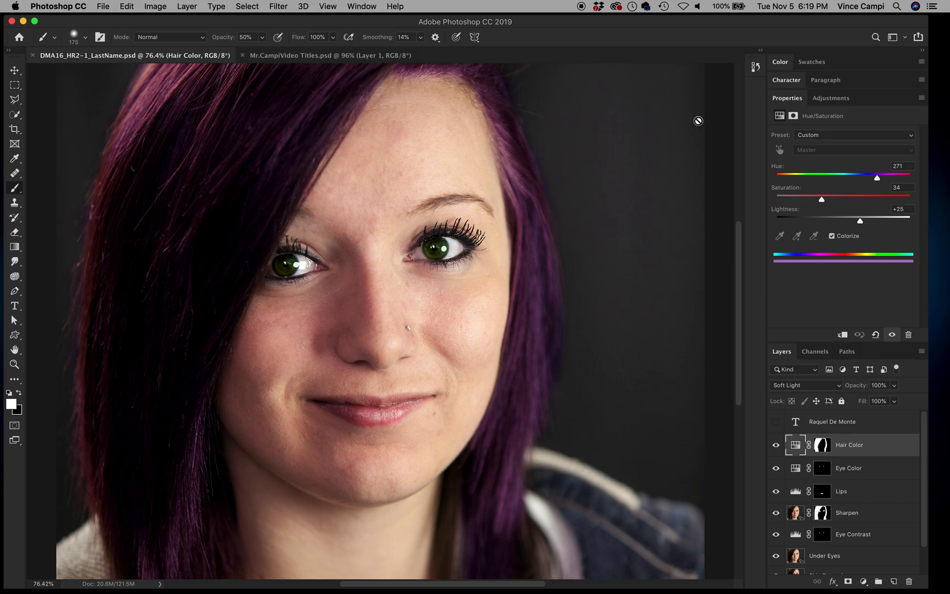
Preview the finished portrait full screen on black and return to the standard screen mode.
key("f")
key("f")
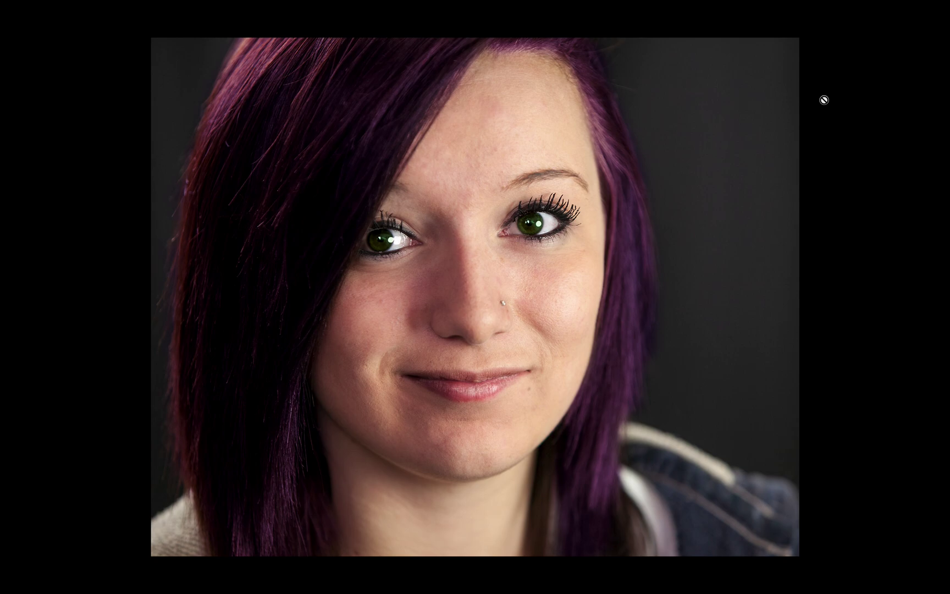
key("f")
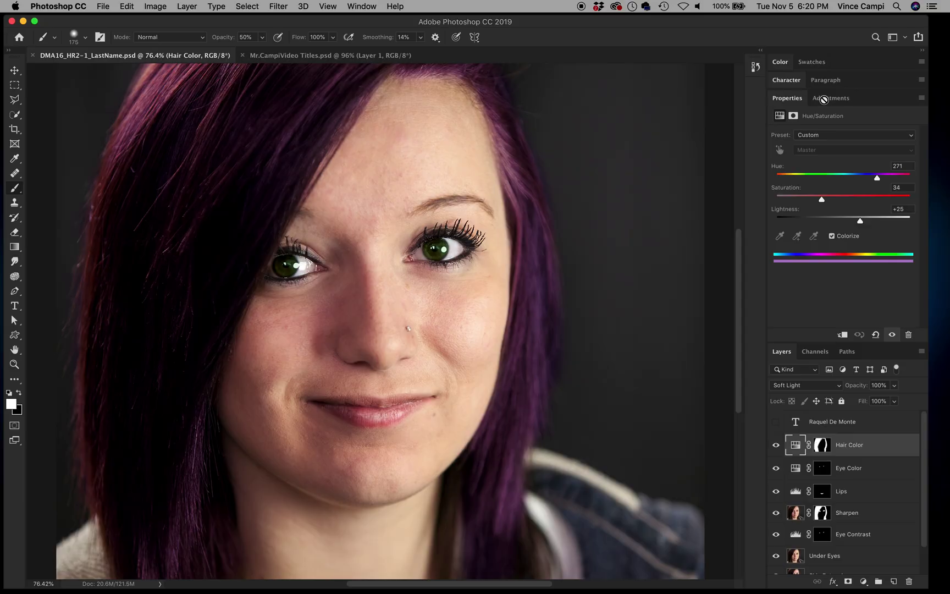